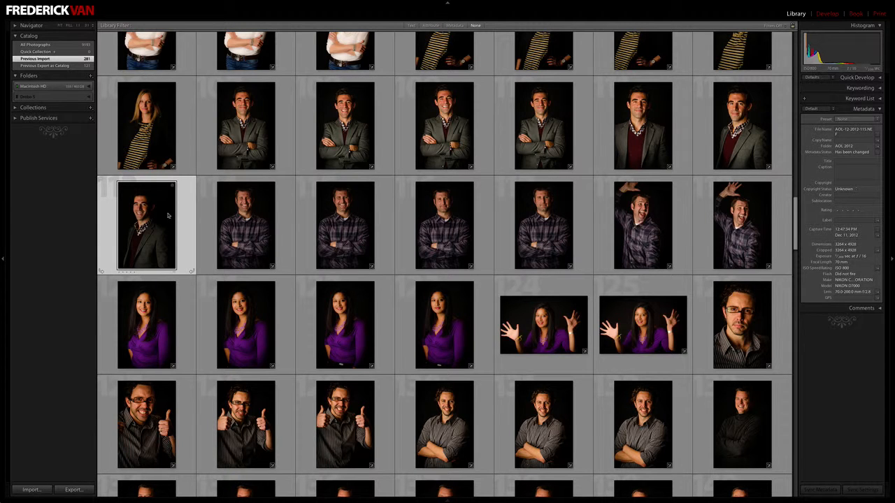
# Step: Open the selected portrait of the man in the grey blazer for developing and raise its exposure to +0.60
pyautogui.doubleClick(148, 212)
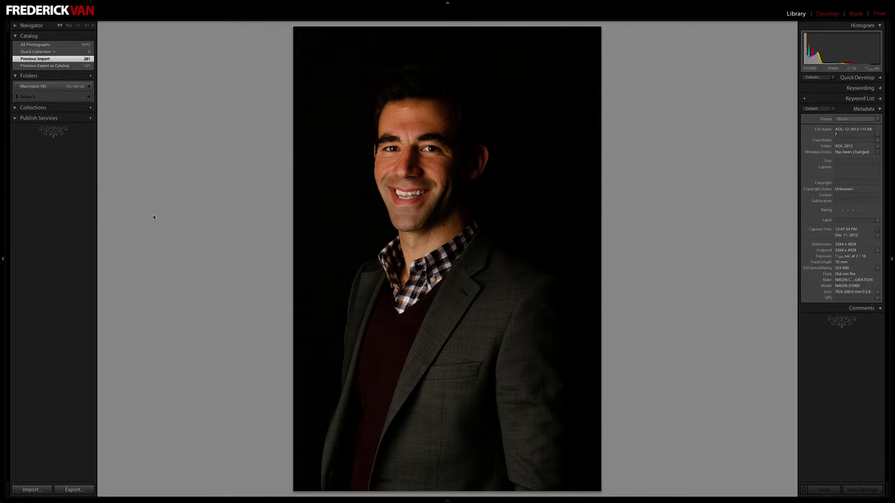
pyautogui.press('d')
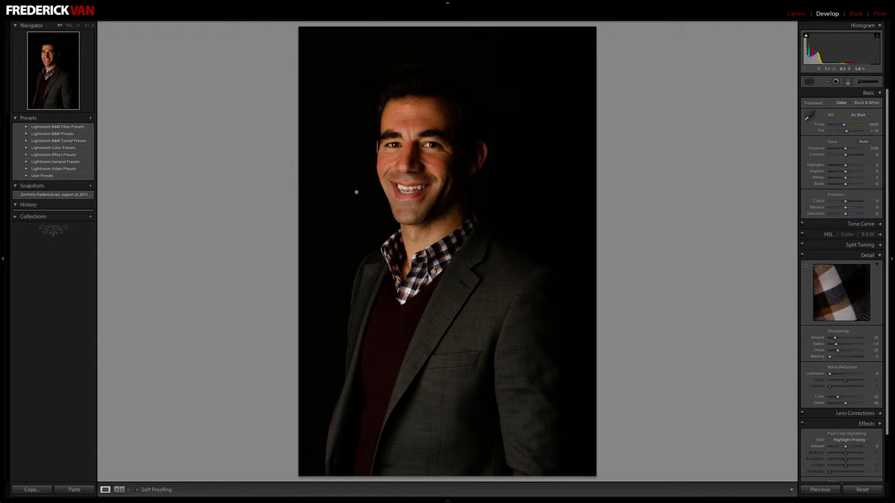
pyautogui.click(4, 260)
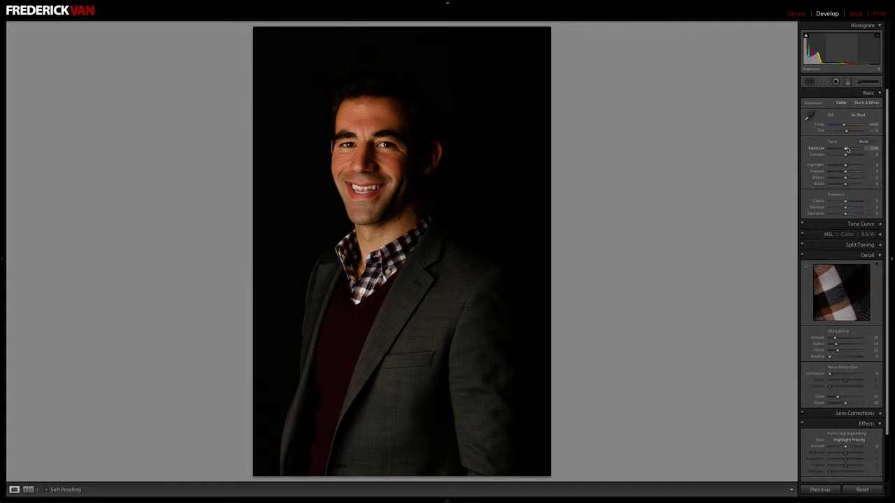
pyautogui.moveTo(846, 150); pyautogui.dragTo(849, 150)
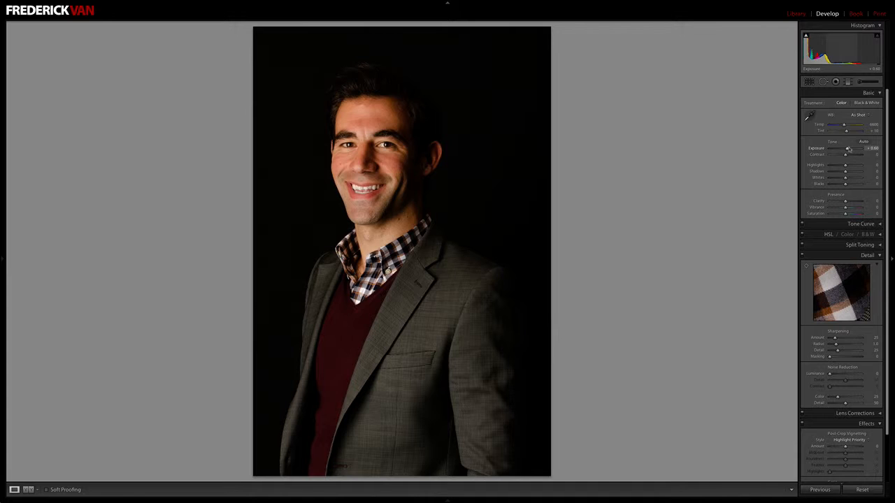
pyautogui.moveTo(849, 149); pyautogui.dragTo(850, 150)
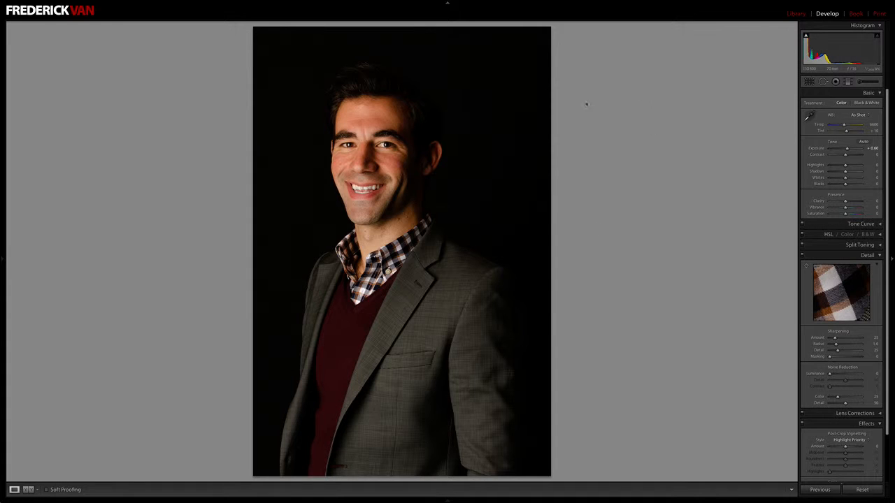
# Step: Brighten the dark hair detail by setting Shadows to +60 and Blacks to +6
pyautogui.moveTo(2, 262)
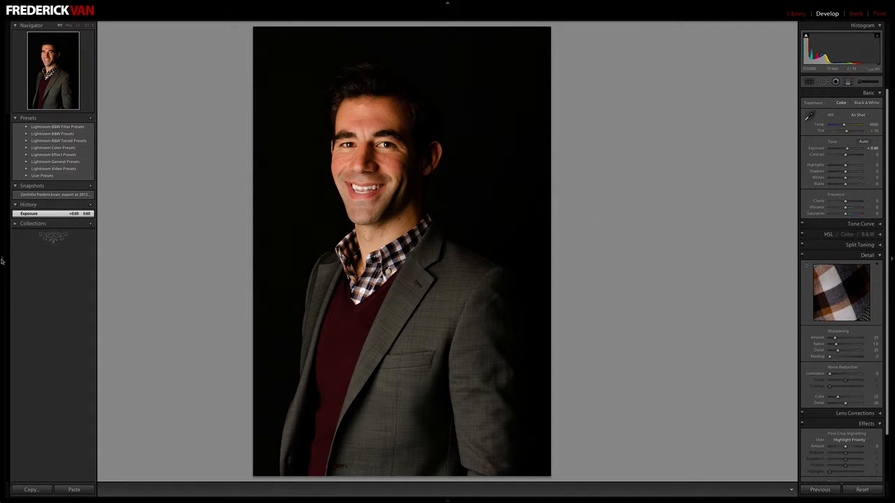
pyautogui.click(78, 26)
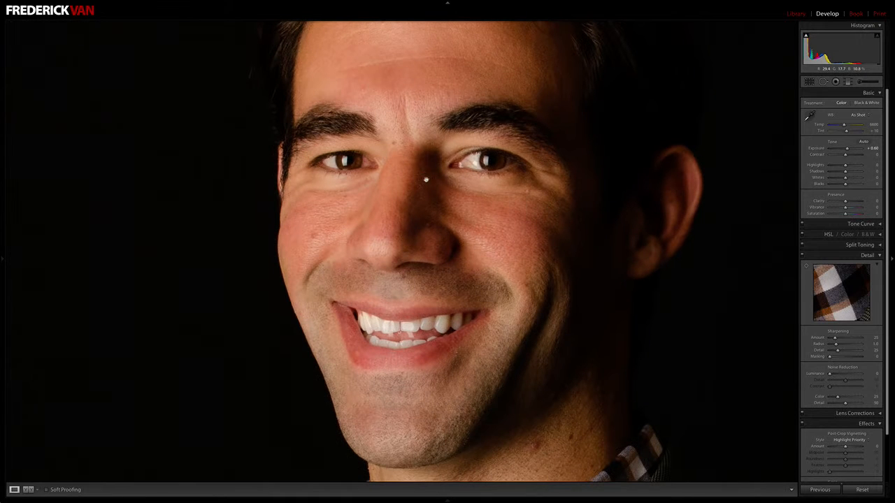
pyautogui.click(438, 138)
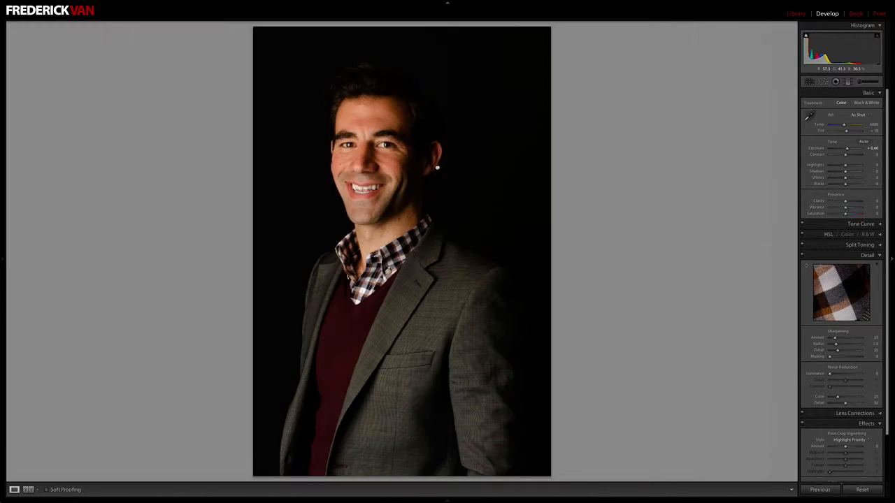
pyautogui.click(407, 150)
pyautogui.moveTo(295, 162); pyautogui.dragTo(503, 255)
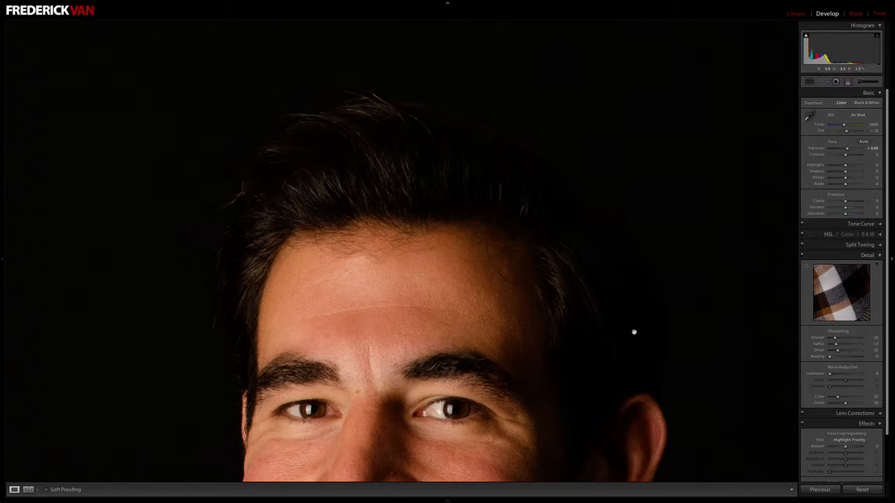
pyautogui.moveTo(412, 371); pyautogui.dragTo(363, 347)
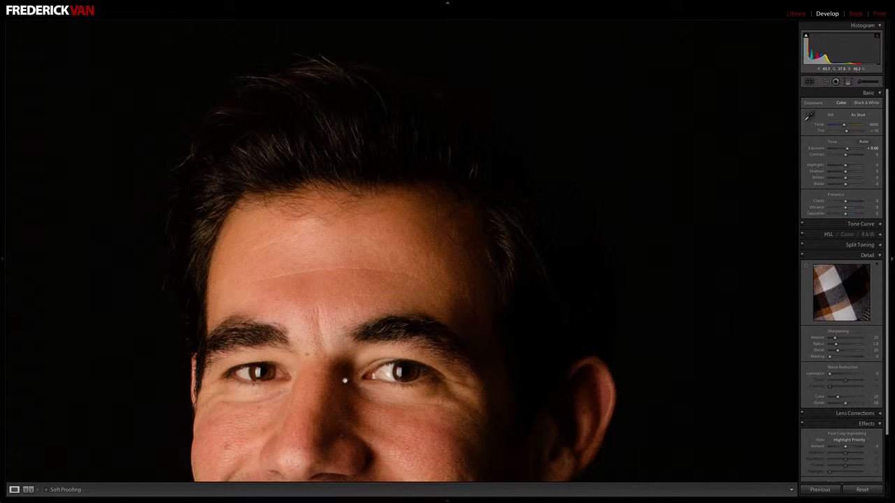
pyautogui.moveTo(355, 283); pyautogui.dragTo(361, 328)
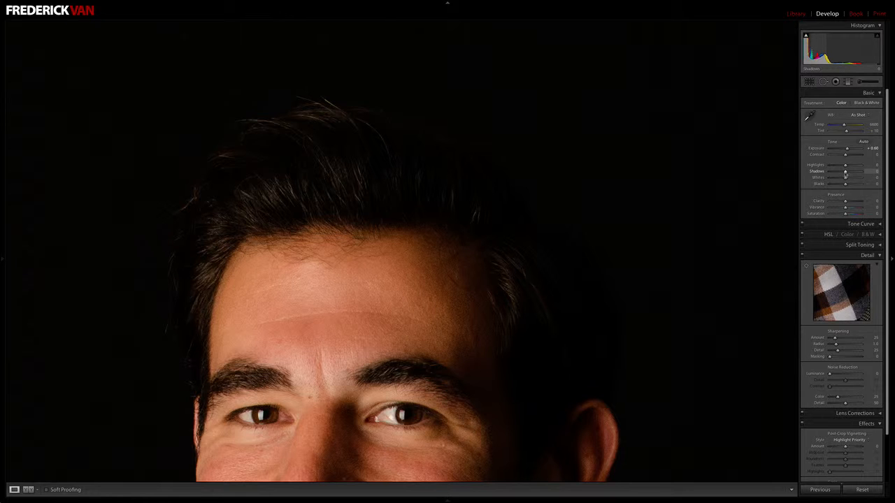
pyautogui.moveTo(846, 172); pyautogui.dragTo(848, 172)
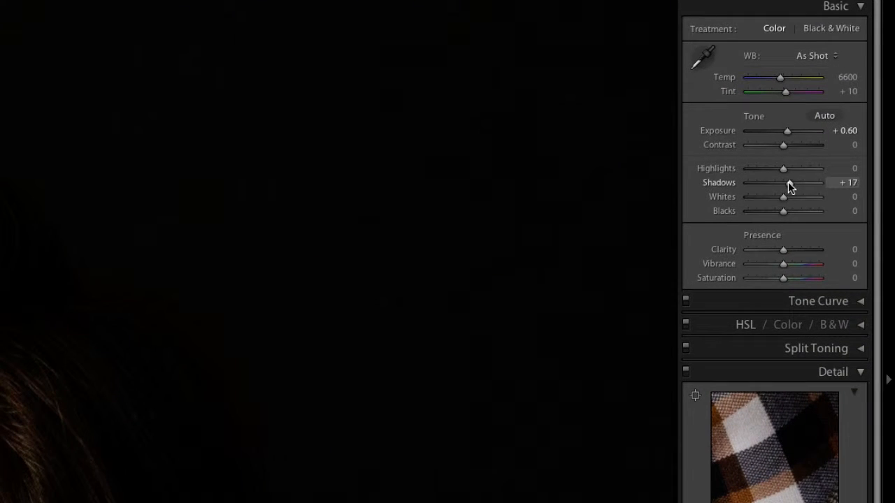
pyautogui.moveTo(788, 182); pyautogui.dragTo(803, 179)
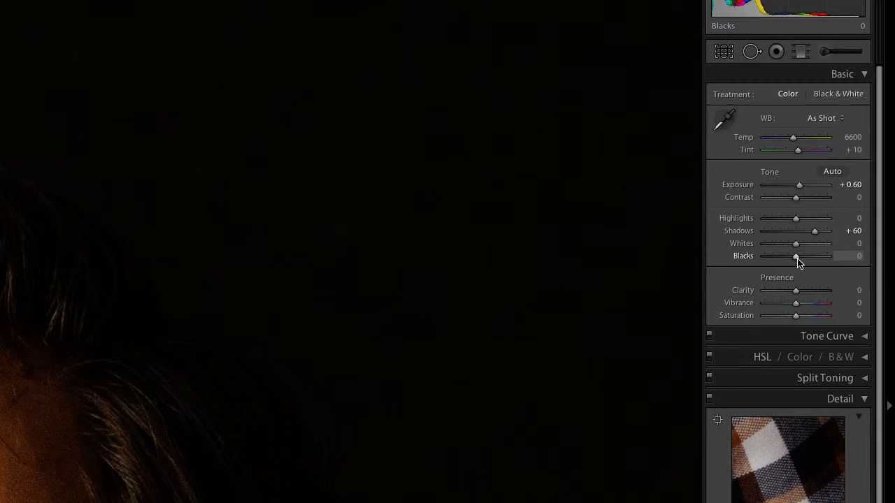
pyautogui.moveTo(798, 258)
pyautogui.mouseDown()
pyautogui.moveTo(788, 258)
pyautogui.moveTo(799, 258)
pyautogui.mouseUp()
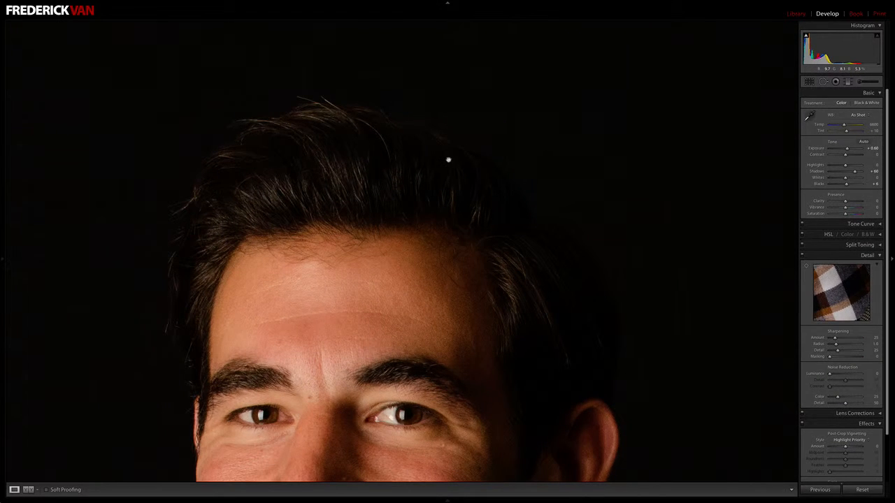
# Step: Compare the portrait's before and after versions side by side, examining the hair and face close up
pyautogui.click(448, 159)
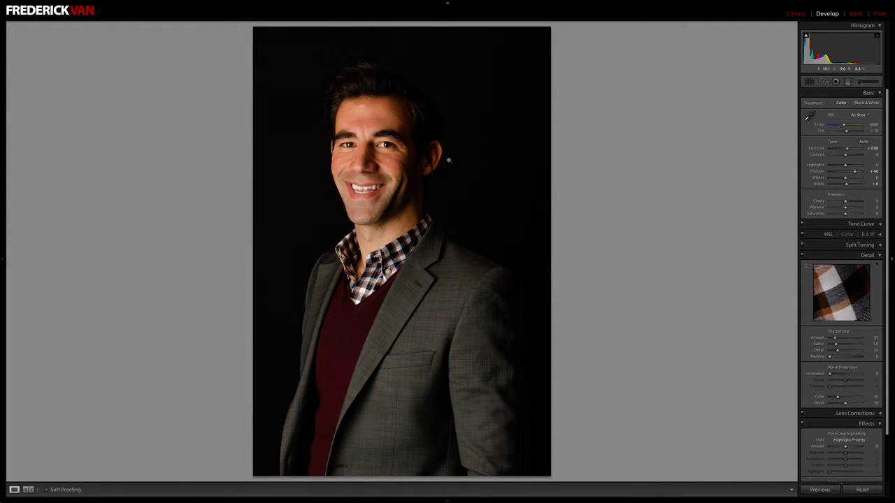
pyautogui.click(29, 491)
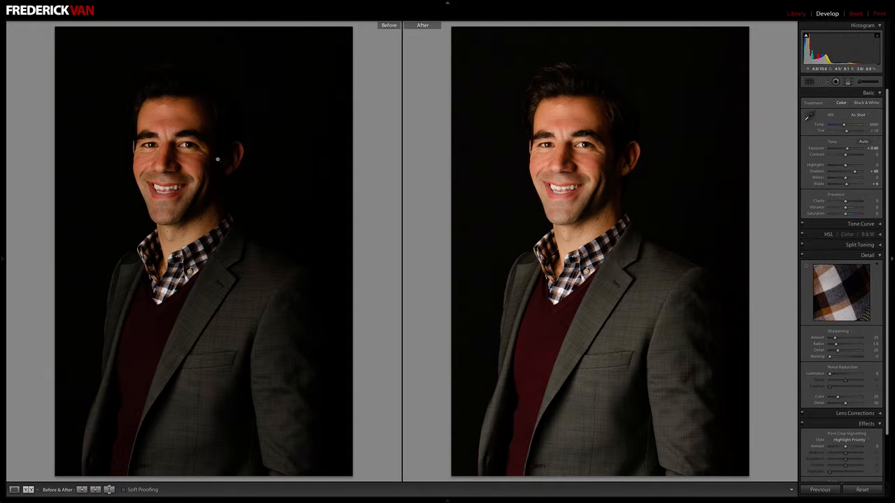
pyautogui.click(202, 143)
pyautogui.moveTo(253, 135); pyautogui.dragTo(267, 352)
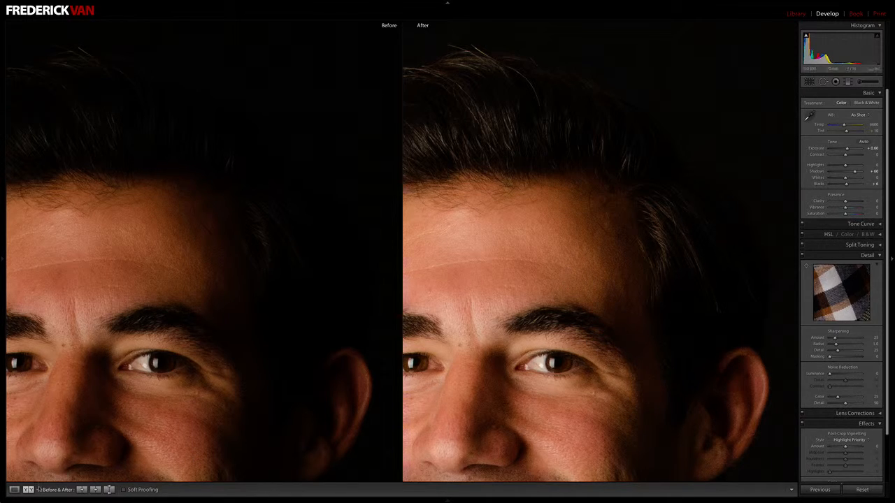
pyautogui.click(15, 490)
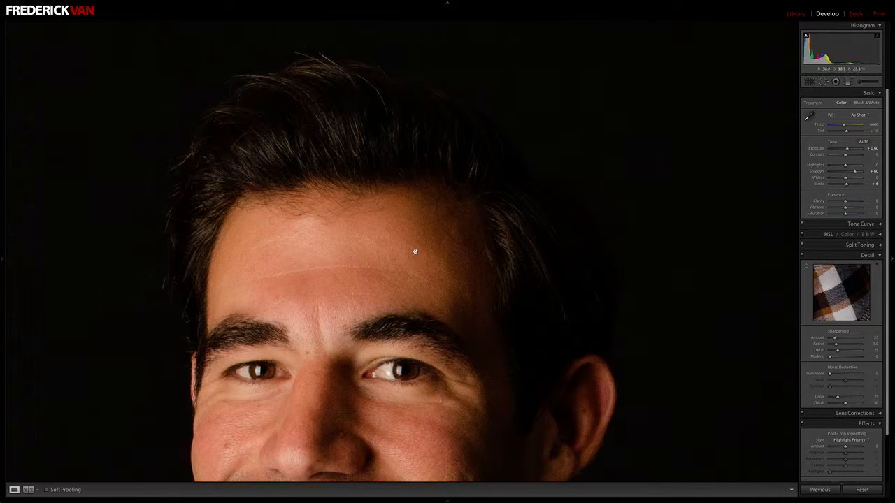
pyautogui.click(452, 201)
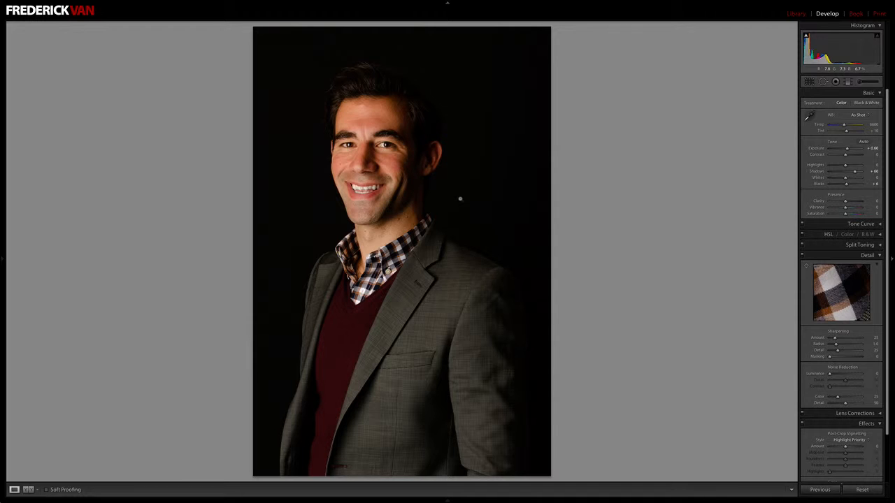
# Step: Use the Spot Removal tool in Heal mode on the forehead blemish above the eyebrow, sampling clean skin beside it
pyautogui.click(459, 198)
pyautogui.moveTo(330, 168); pyautogui.dragTo(419, 212)
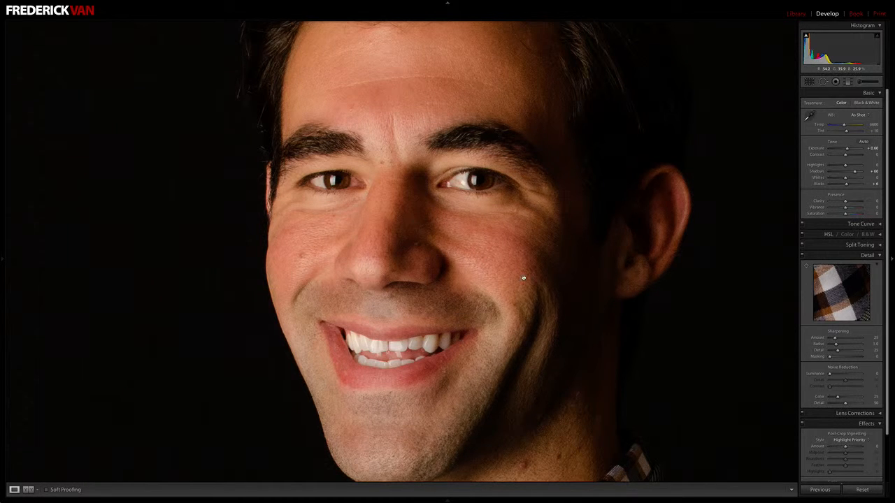
pyautogui.moveTo(524, 273); pyautogui.dragTo(479, 247)
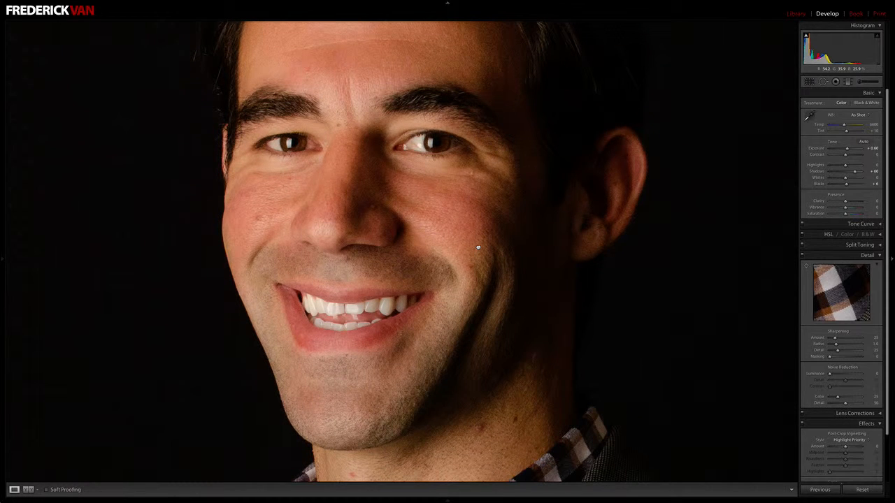
pyautogui.moveTo(453, 206); pyautogui.dragTo(480, 236)
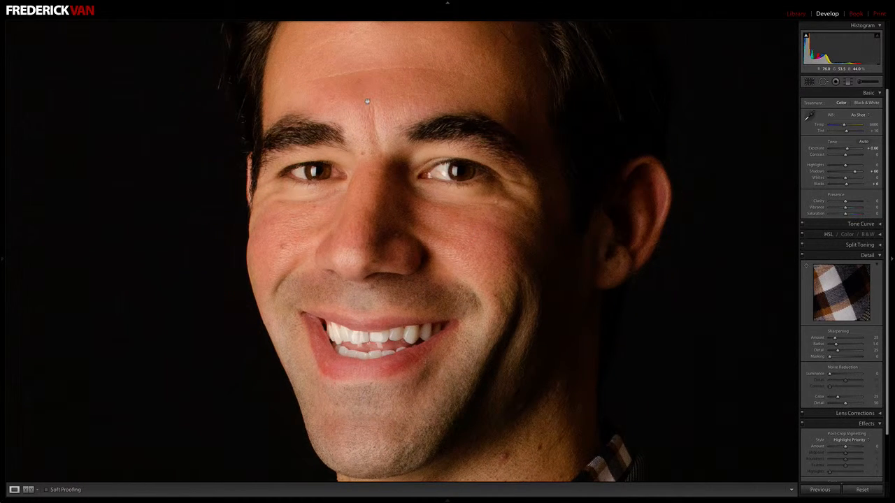
pyautogui.moveTo(368, 102)
pyautogui.mouseDown()
pyautogui.moveTo(382, 138)
pyautogui.moveTo(385, 132)
pyautogui.mouseUp()
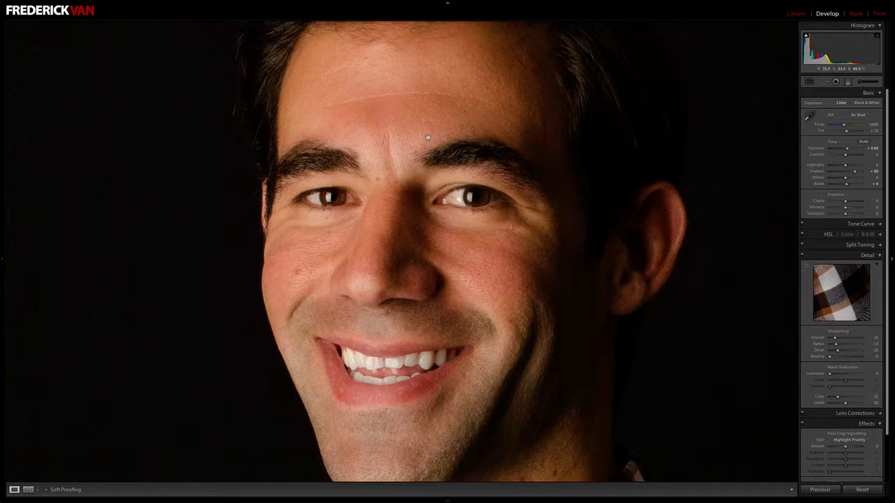
pyautogui.click(825, 82)
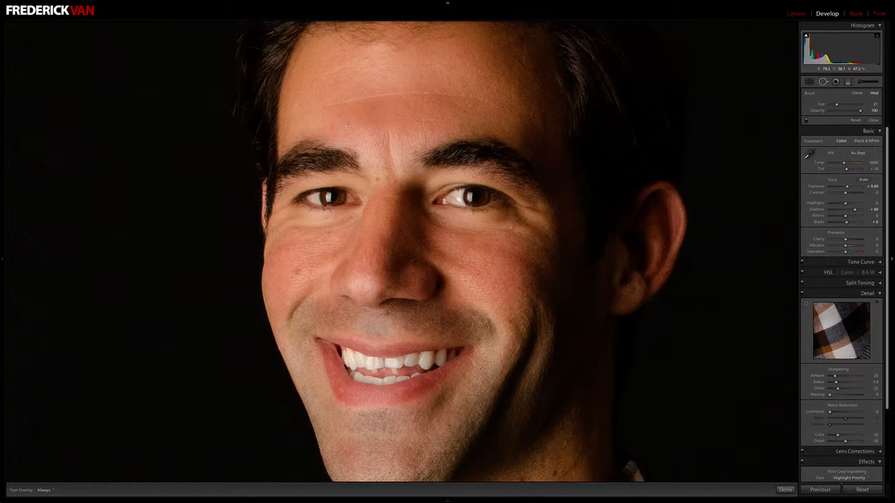
pyautogui.moveTo(355, 120); pyautogui.dragTo(368, 117)
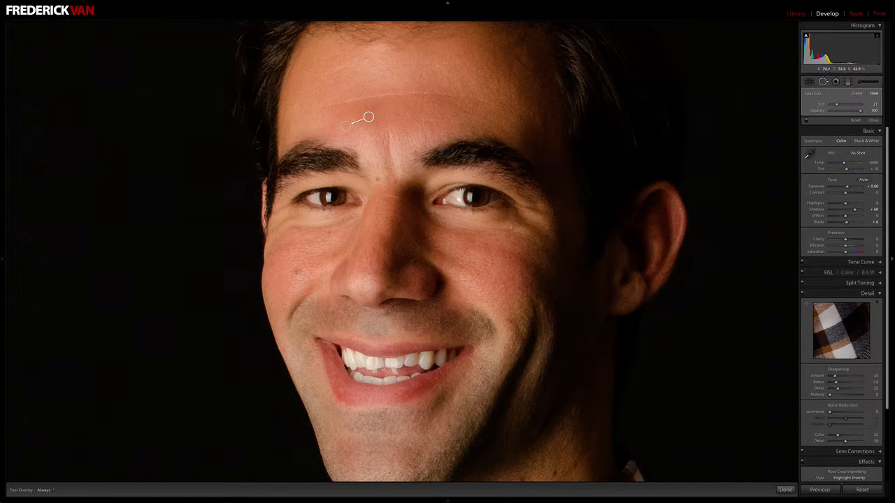
pyautogui.press('Delete')
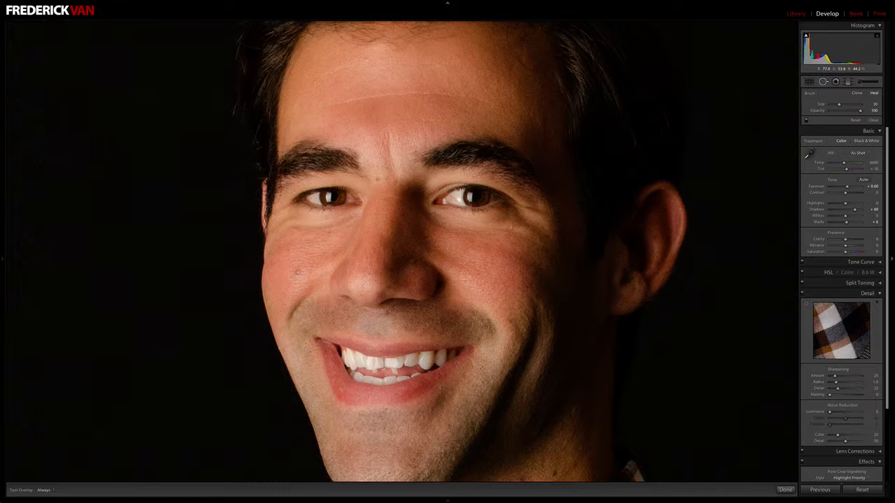
# Step: Heal the small spots on the cheek, between the eyebrows, under the eye and on the nose, adjusting the brush size to each
pyautogui.click(289, 255)
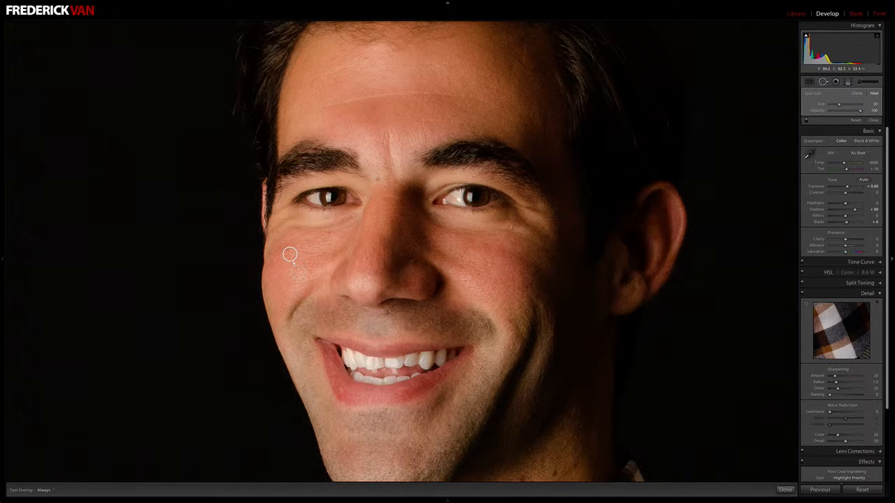
pyautogui.press('Delete')
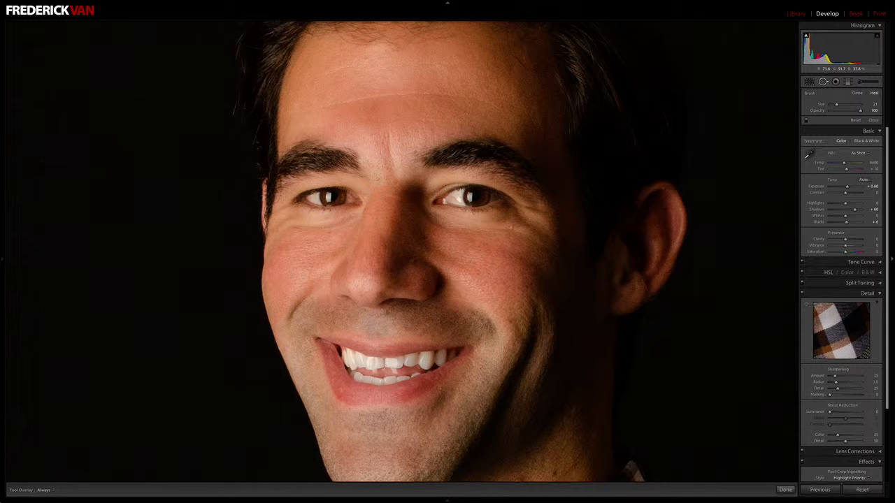
pyautogui.click(373, 163)
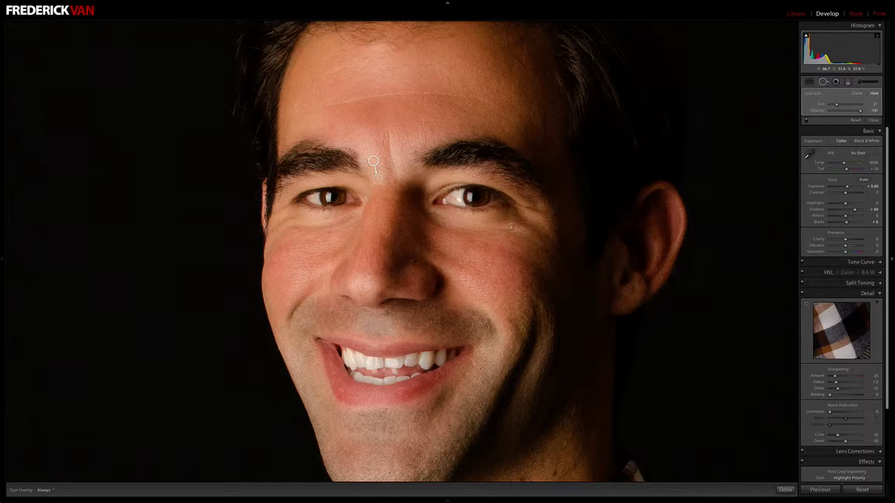
pyautogui.press('Delete')
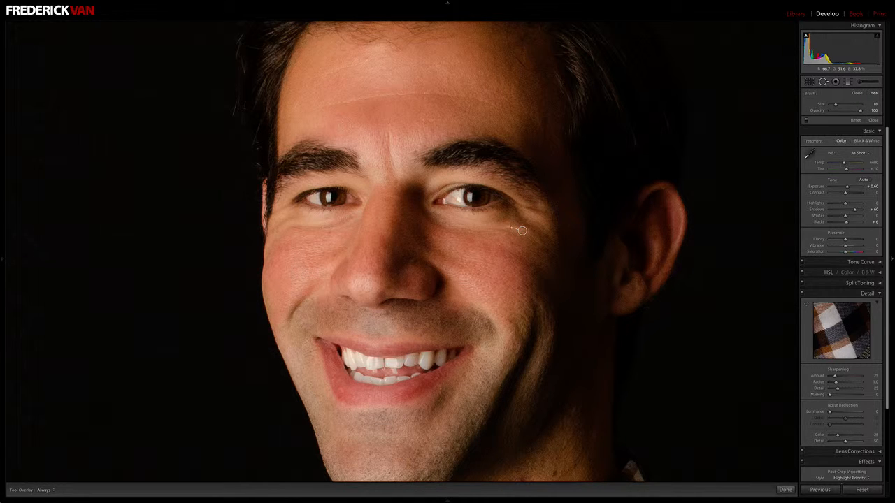
pyautogui.click(522, 230)
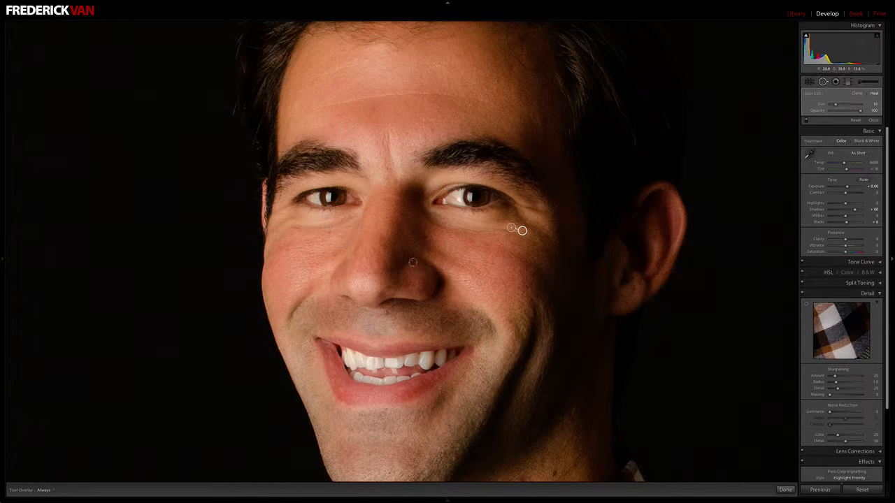
pyautogui.press('Delete')
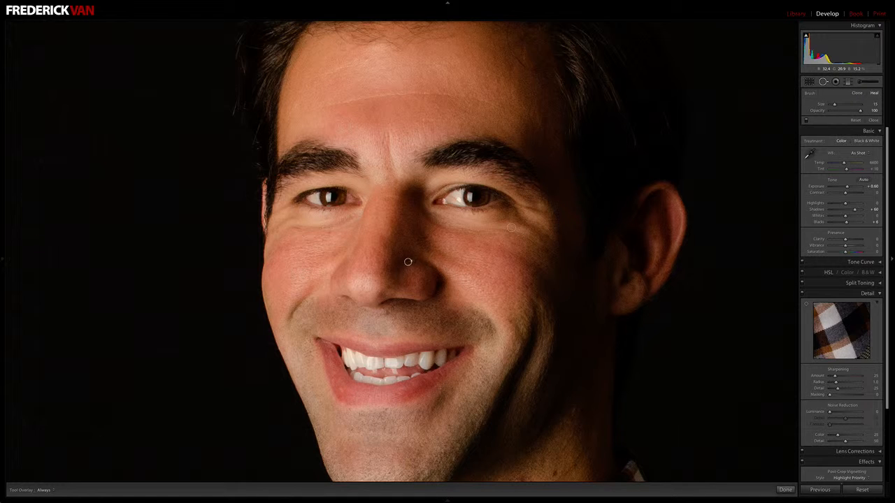
pyautogui.moveTo(411, 262); pyautogui.dragTo(387, 285)
pyautogui.click(384, 281)
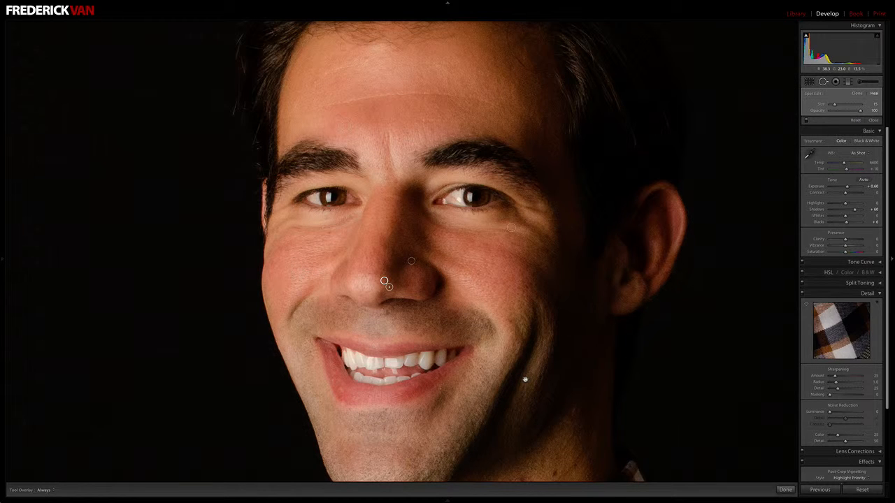
# Step: Heal the dark and red spots on the neck below the jaw, sampling clean skin beside each one
pyautogui.moveTo(525, 379); pyautogui.dragTo(406, 186)
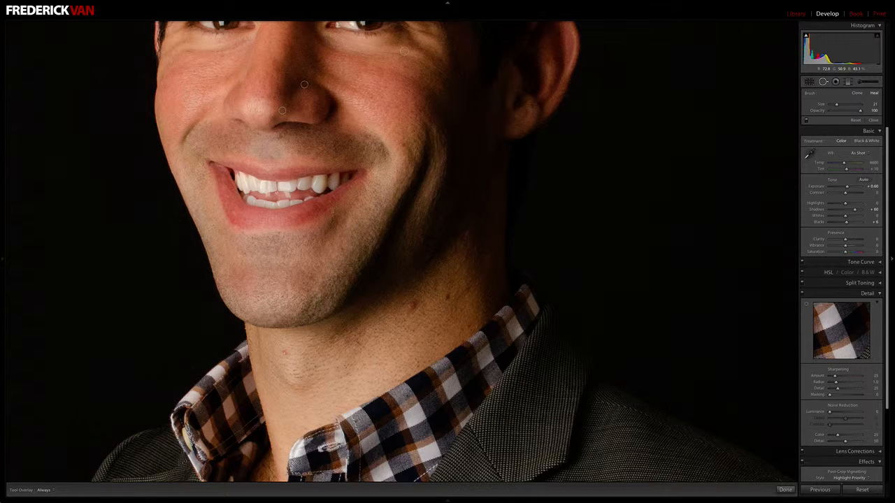
pyautogui.click(293, 365)
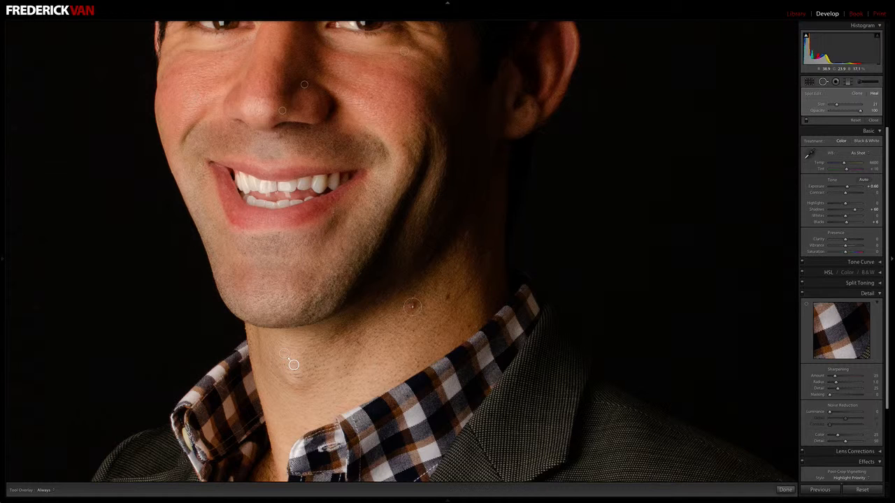
pyautogui.moveTo(413, 306); pyautogui.dragTo(395, 329)
pyautogui.moveTo(448, 297)
pyautogui.mouseDown()
pyautogui.moveTo(434, 296)
pyautogui.moveTo(434, 305)
pyautogui.moveTo(475, 280)
pyautogui.mouseUp()
pyautogui.press('[')
# Step: Heal the remaining blemishes on the ear and the cheek beside it, and close the Spot Removal tool
pyautogui.moveTo(509, 153); pyautogui.dragTo(509, 275)
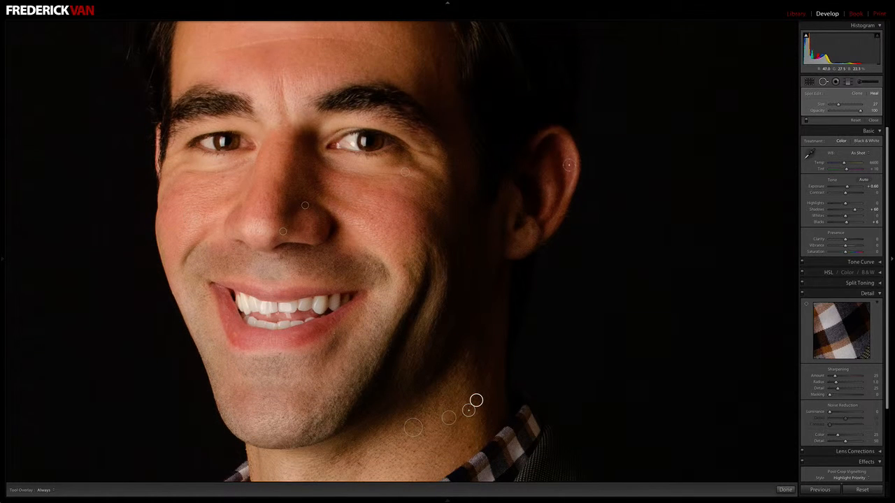
pyautogui.moveTo(559, 154); pyautogui.dragTo(560, 168)
pyautogui.moveTo(441, 196); pyautogui.dragTo(443, 207)
pyautogui.click(824, 81)
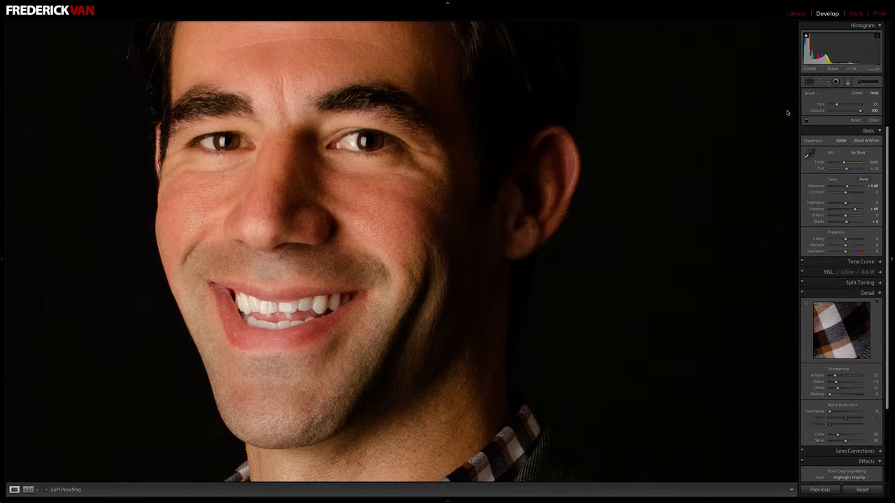
pyautogui.click(399, 309)
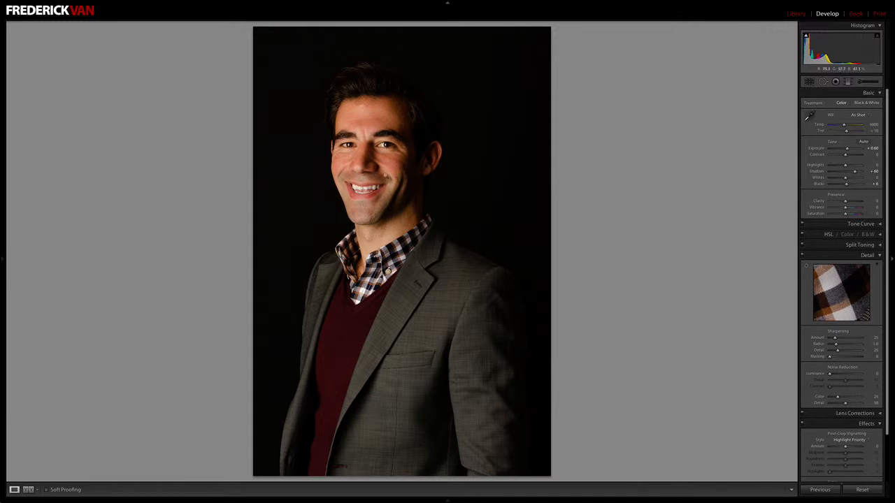
# Step: Set the portrait's Clarity to +29 and Saturation to +8
pyautogui.click(381, 175)
pyautogui.moveTo(436, 184); pyautogui.dragTo(458, 297)
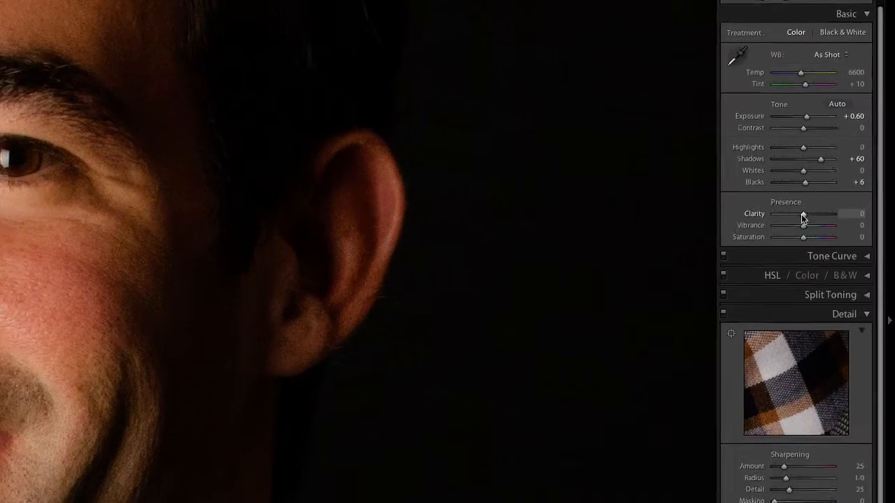
pyautogui.moveTo(845, 203); pyautogui.dragTo(848, 201)
pyautogui.moveTo(802, 217); pyautogui.dragTo(808, 217)
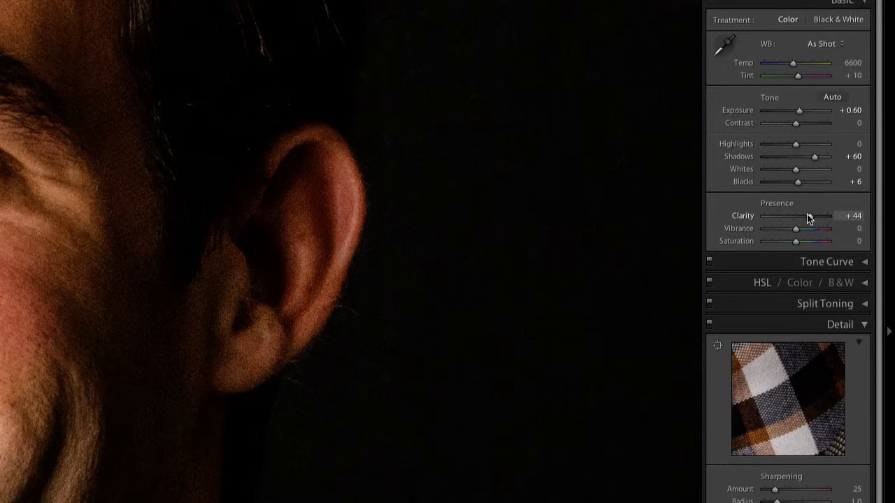
pyautogui.moveTo(809, 219); pyautogui.dragTo(804, 219)
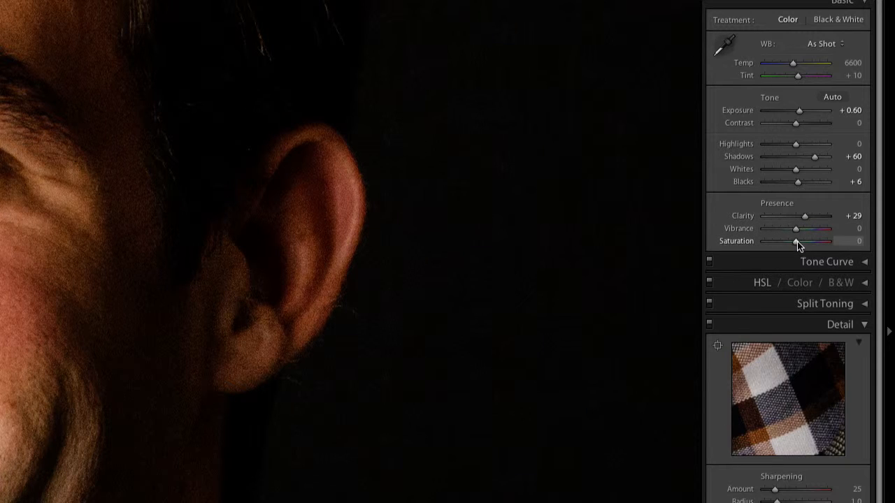
pyautogui.moveTo(796, 241); pyautogui.dragTo(800, 241)
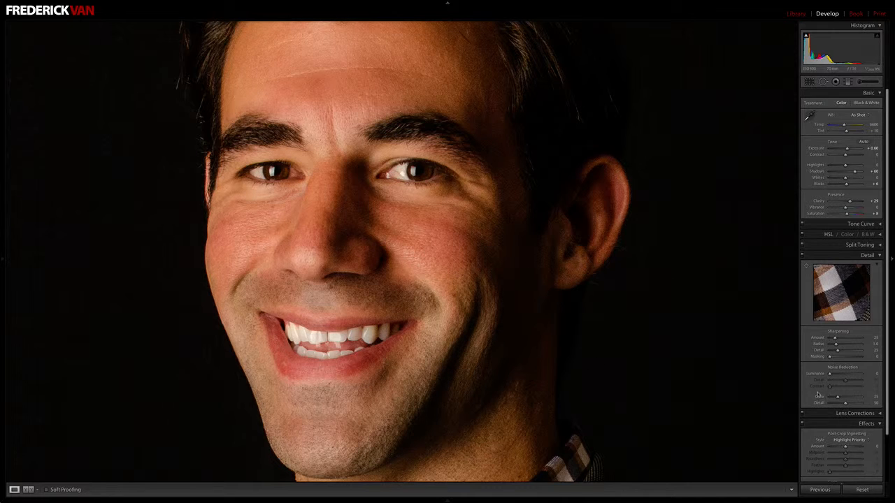
pyautogui.scroll(-1, 817, 395)
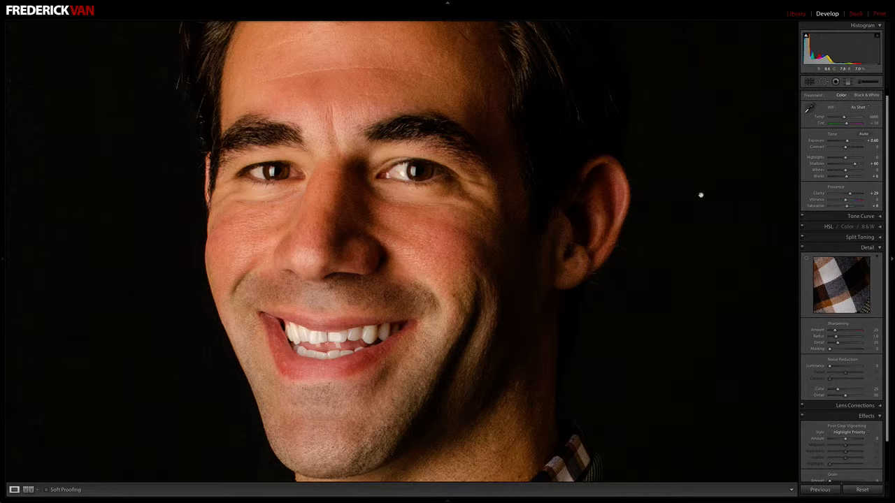
pyautogui.click(425, 246)
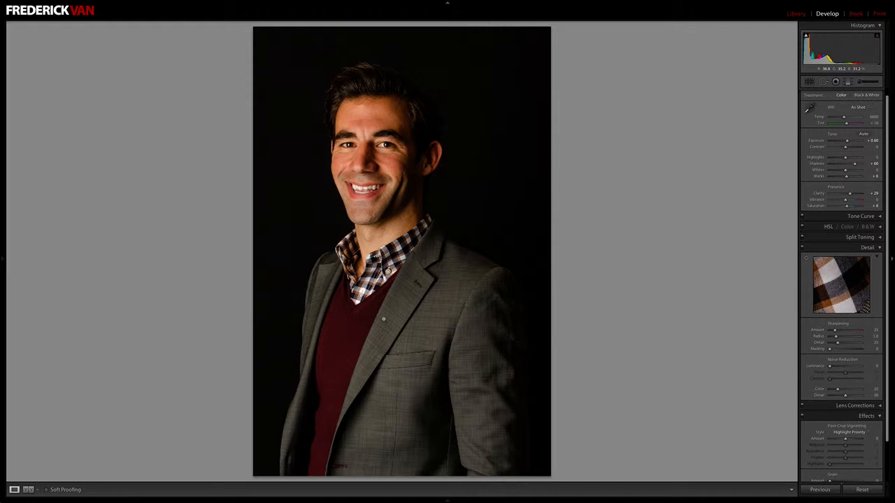
# Step: Crop the portrait proportionally to a tighter head-and-chest framing, trimming the empty background around the man and the lower jacket
pyautogui.press('r')
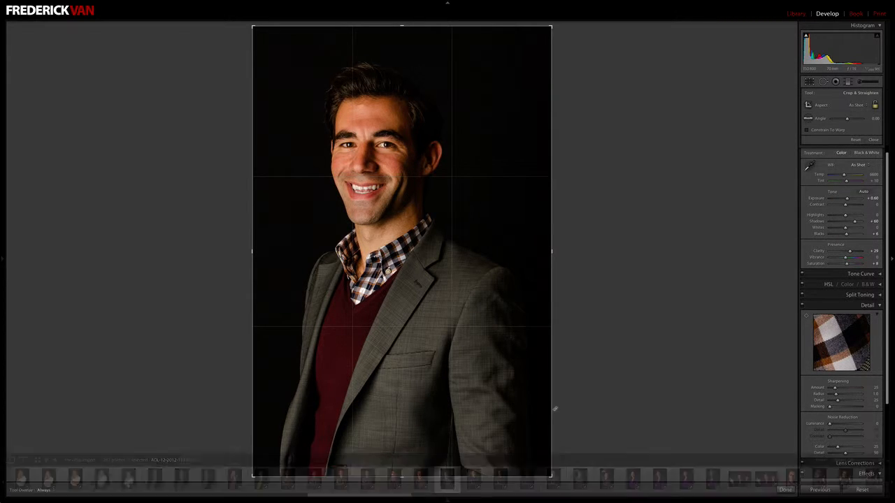
pyautogui.moveTo(551, 476); pyautogui.dragTo(512, 413)
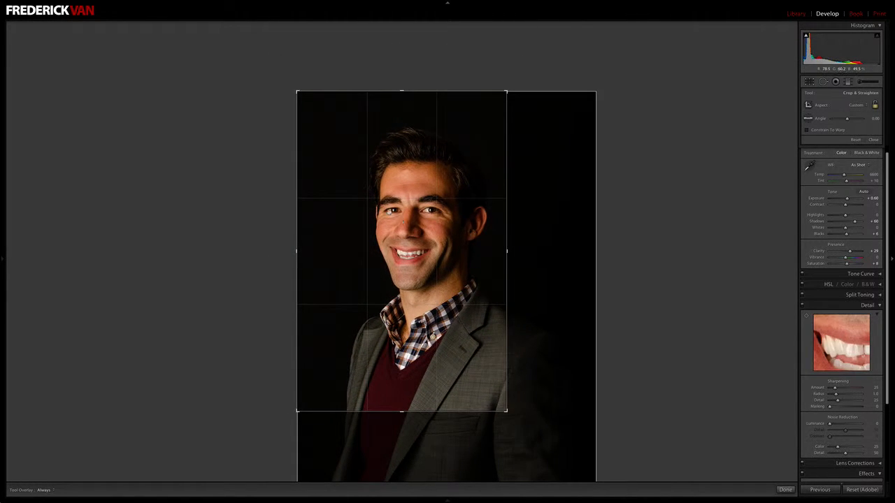
pyautogui.moveTo(297, 91); pyautogui.dragTo(303, 102)
pyautogui.moveTo(453, 254); pyautogui.dragTo(443, 255)
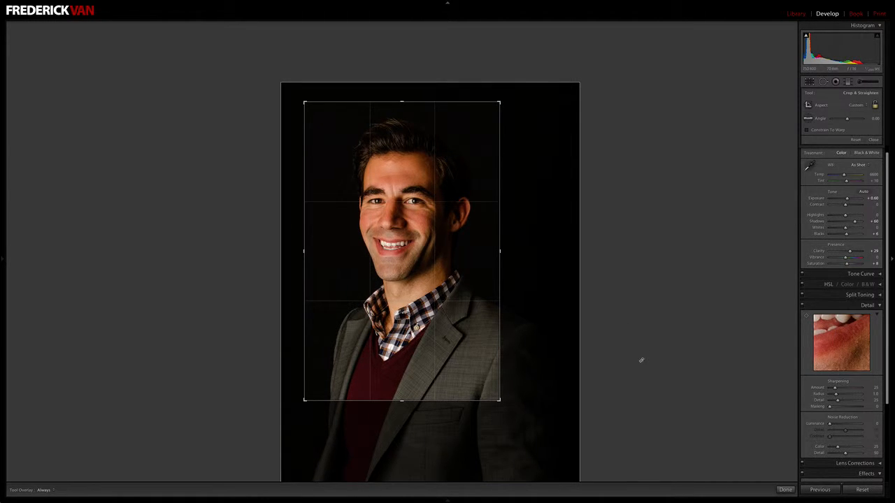
pyautogui.press('Return')
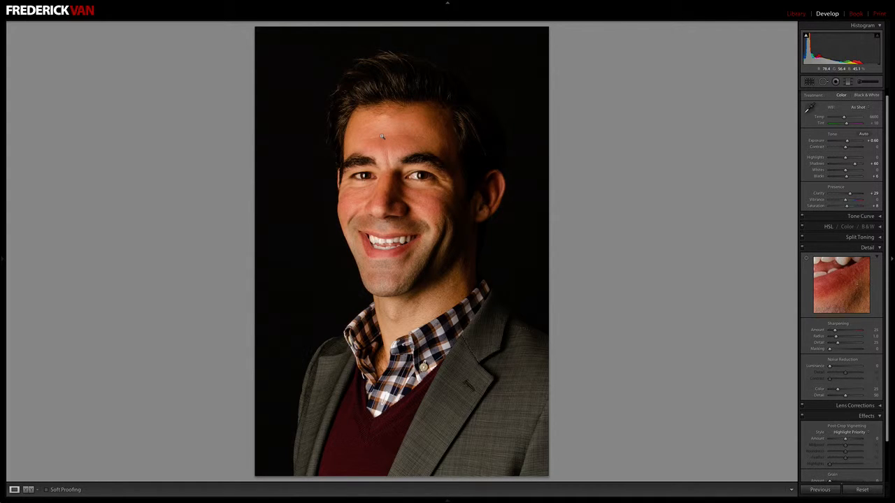
# Step: Send the cropped portrait from Lightroom to Photoshop CS6 for editing
pyautogui.rightClick(363, 182)
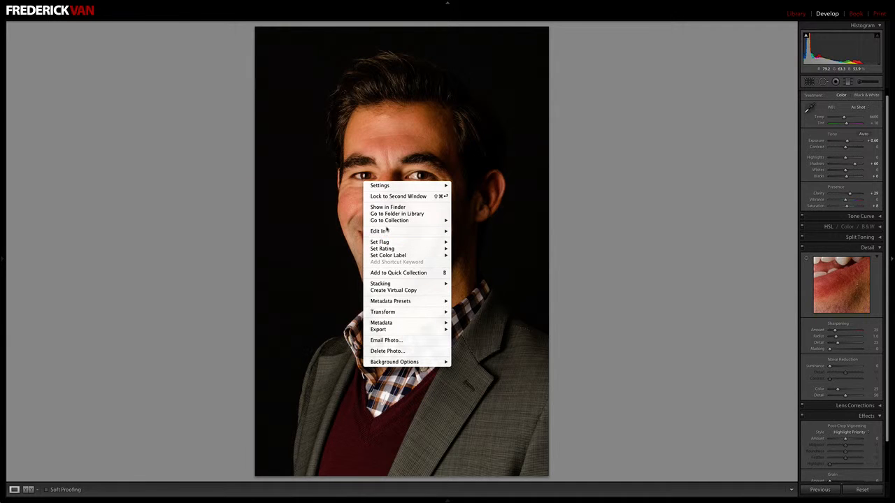
pyautogui.moveTo(388, 231)
pyautogui.click(492, 233)
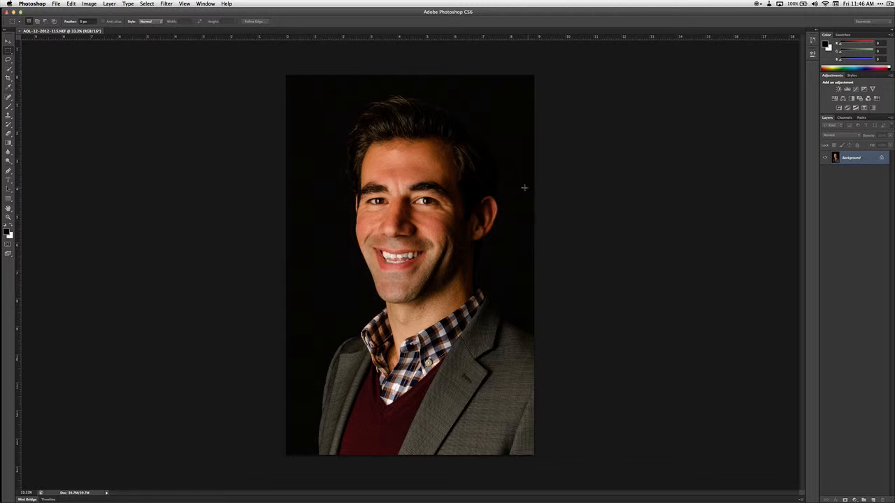
# Step: Launch the Topaz BW Effects filter on the portrait's Background layer
pyautogui.click(168, 3)
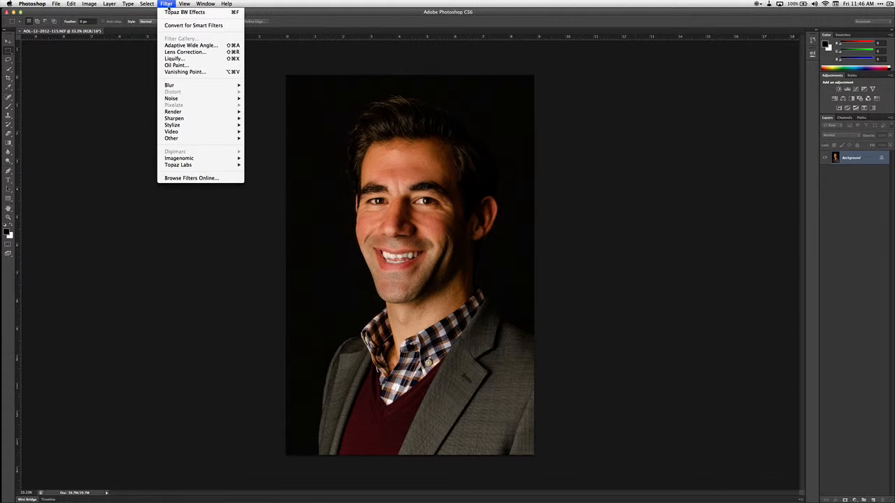
pyautogui.moveTo(225, 165)
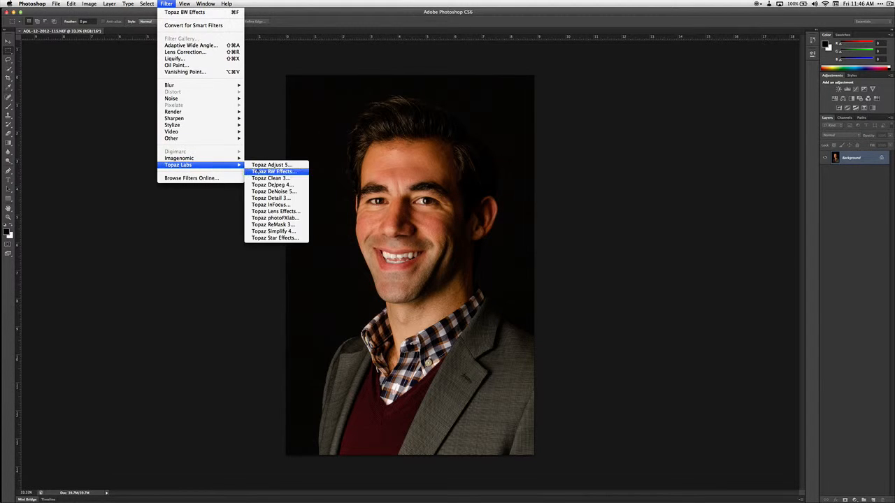
pyautogui.click(267, 172)
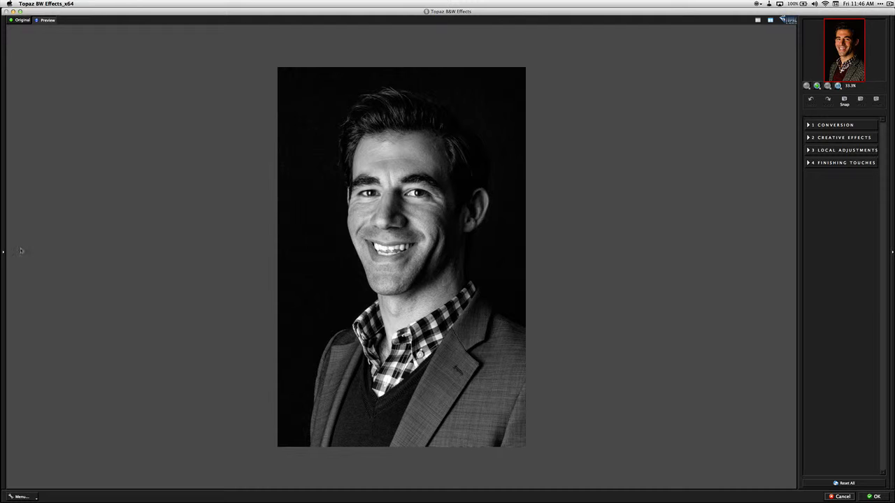
# Step: Apply the Classic preset from the Traditional Collection to the portrait and hide the preset list
pyautogui.click(3, 254)
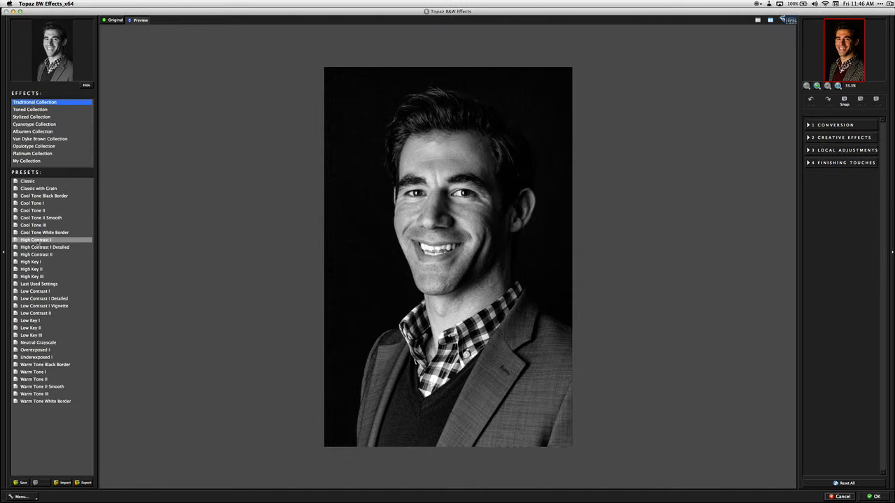
pyautogui.click(35, 182)
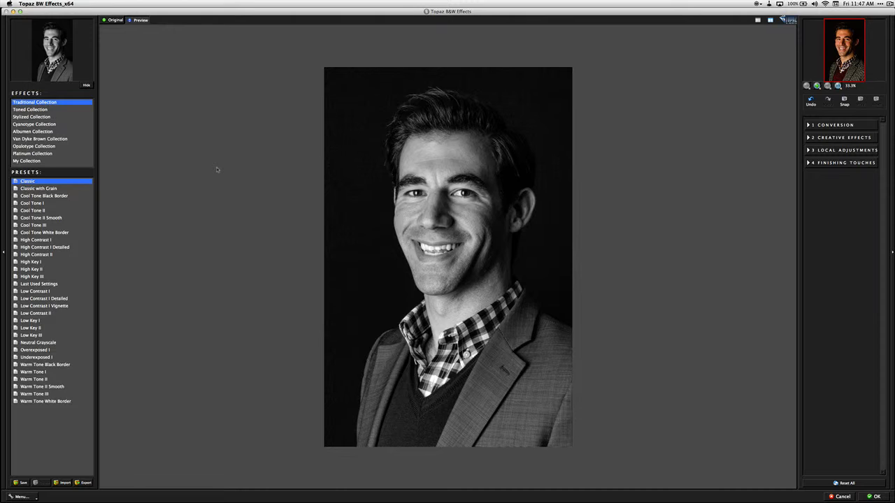
pyautogui.click(4, 253)
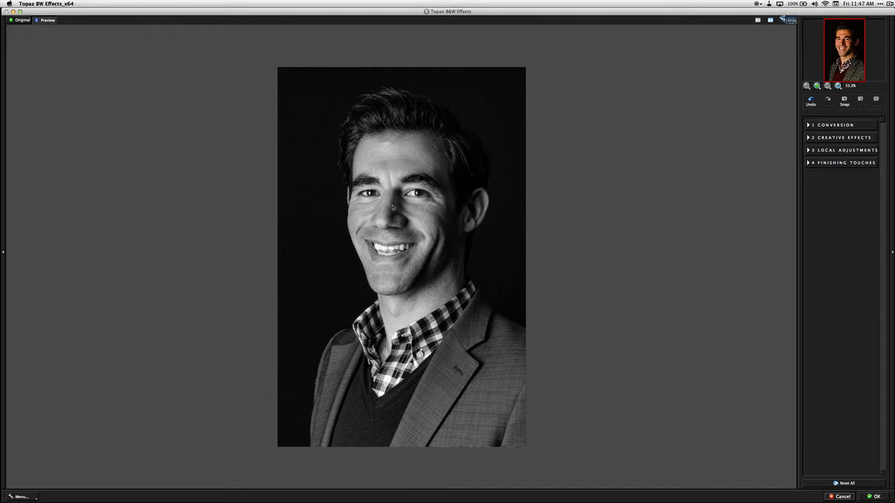
# Step: Compare the original color portrait with the black-and-white preview by switching repeatedly between the two
pyautogui.click(392, 208)
pyautogui.click(393, 207)
pyautogui.click(392, 207)
pyautogui.click(392, 207)
pyautogui.click(393, 207)
pyautogui.click(392, 207)
pyautogui.click(392, 207)
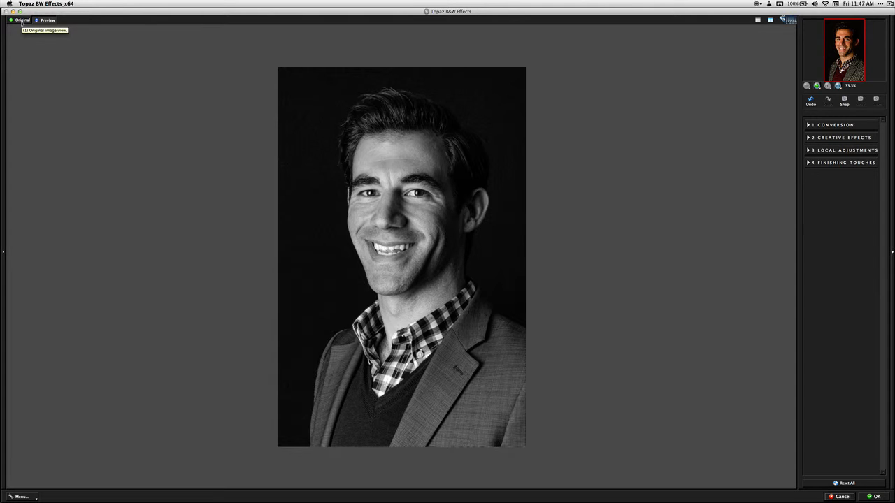
pyautogui.click(22, 21)
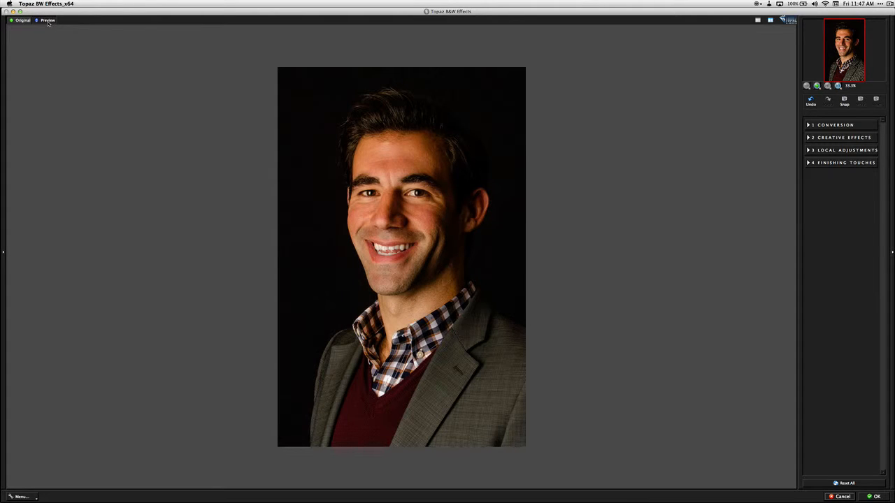
pyautogui.click(47, 20)
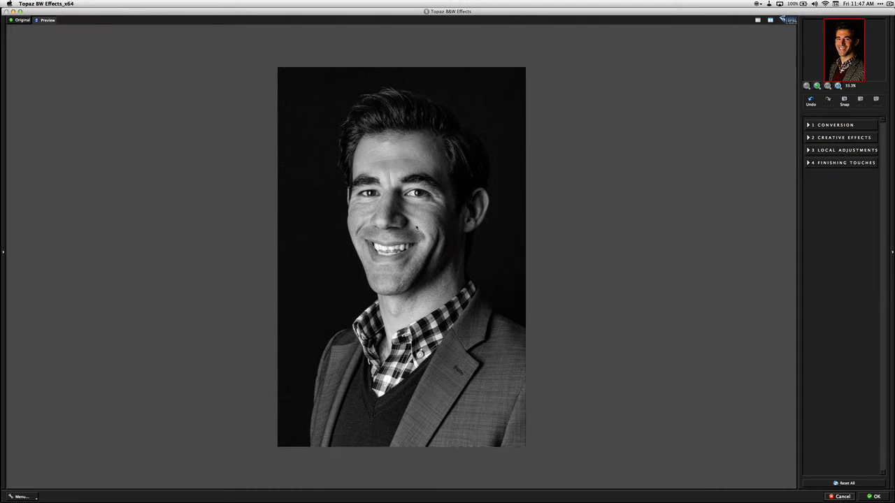
pyautogui.click(417, 227)
pyautogui.click(417, 227)
pyautogui.click(417, 228)
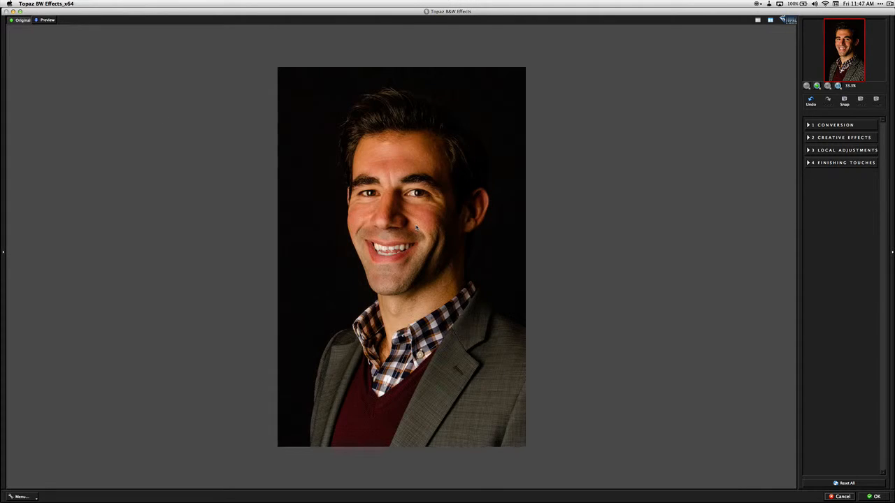
pyautogui.click(417, 227)
pyautogui.click(416, 227)
pyautogui.click(417, 227)
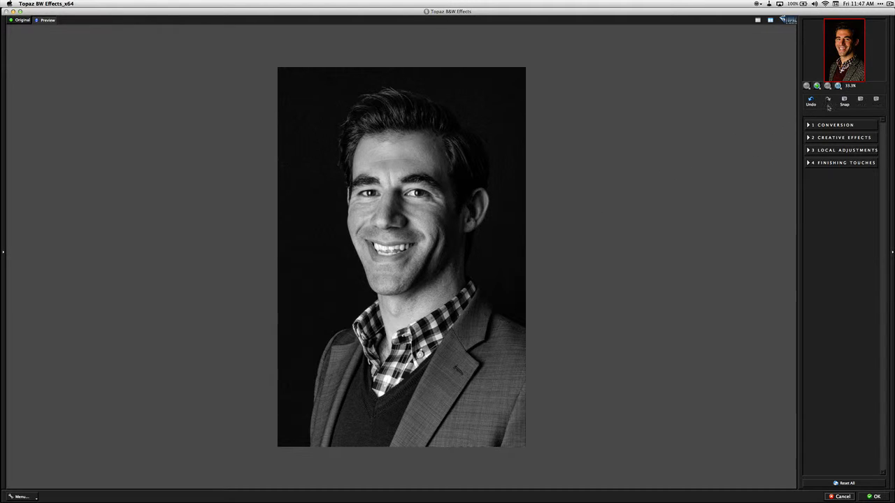
# Step: Examine the black-and-white conversion at 100%, comparing hair, face, neck and collar detail with the original
pyautogui.click(838, 86)
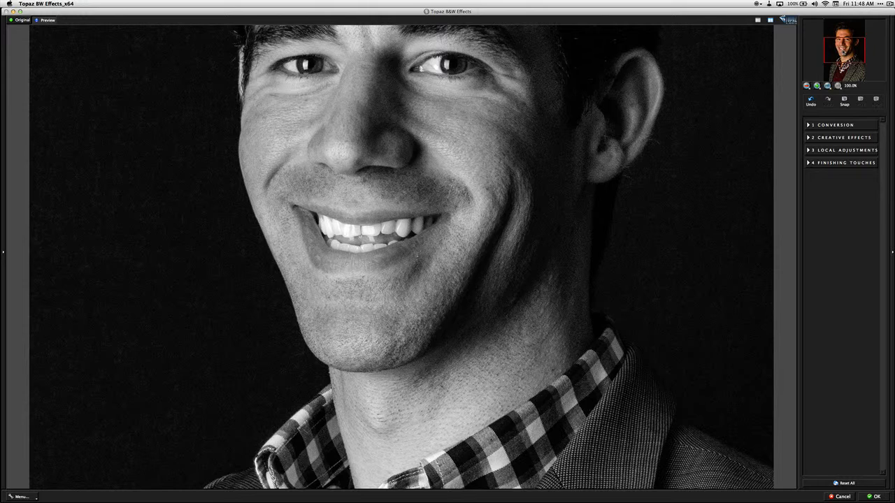
pyautogui.moveTo(844, 50)
pyautogui.mouseDown()
pyautogui.moveTo(844, 40)
pyautogui.moveTo(844, 65)
pyautogui.moveTo(845, 40)
pyautogui.mouseUp()
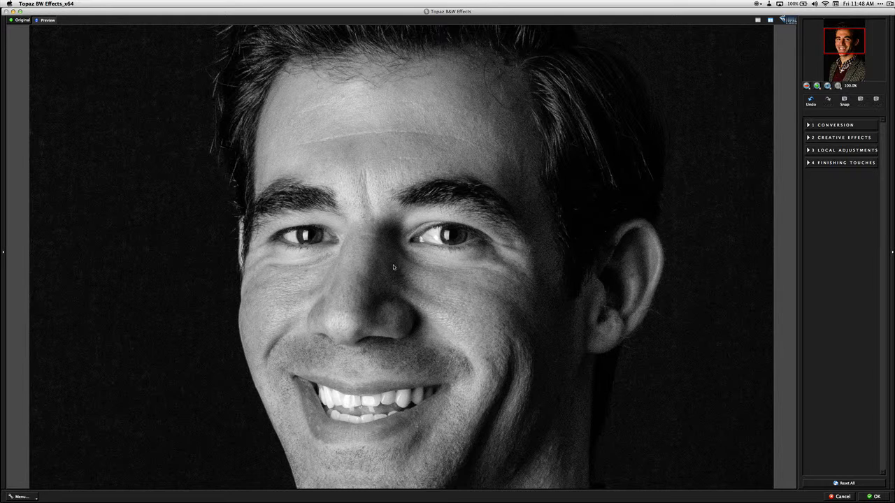
pyautogui.click(393, 266)
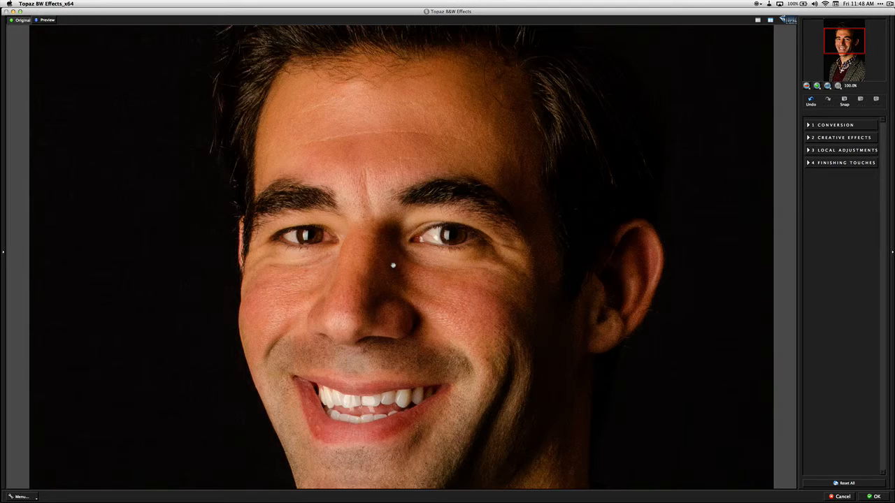
pyautogui.moveTo(393, 266); pyautogui.dragTo(409, 192)
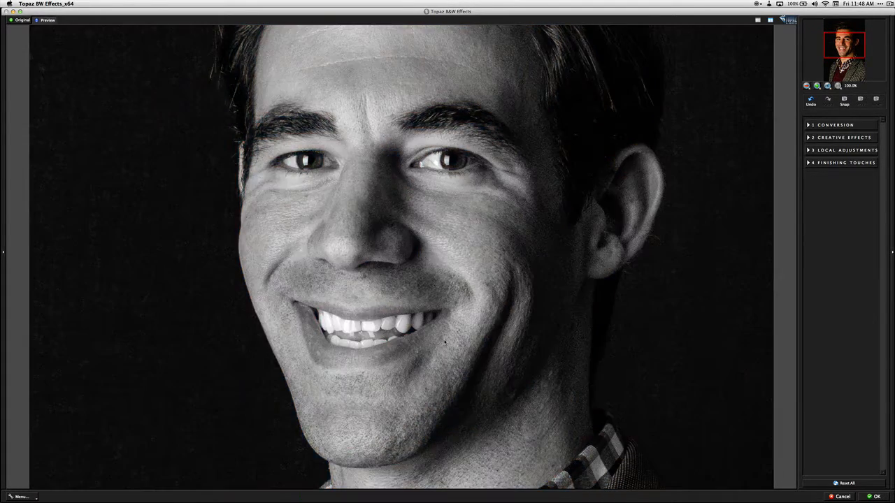
pyautogui.click(442, 341)
pyautogui.moveTo(442, 341); pyautogui.dragTo(444, 220)
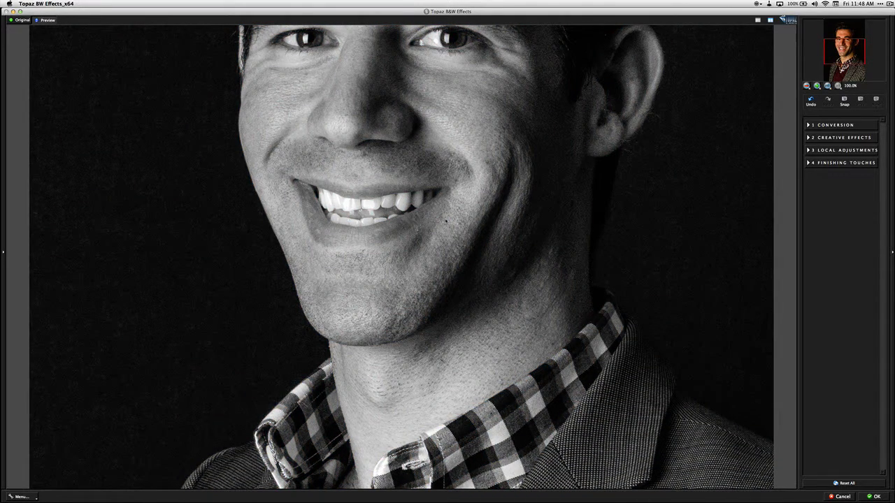
pyautogui.moveTo(437, 174); pyautogui.dragTo(431, 313)
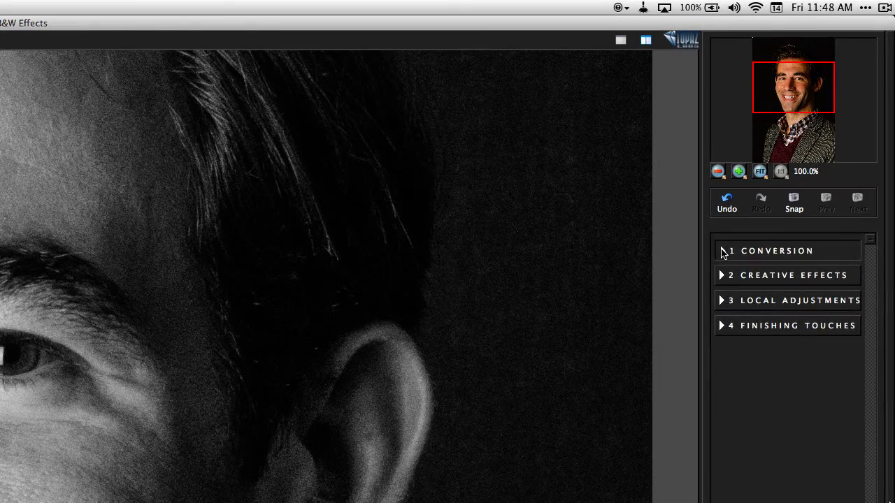
# Step: Compare the portrait with Basic Exposure off and on, and set its contrast to 0.13
pyautogui.click(723, 254)
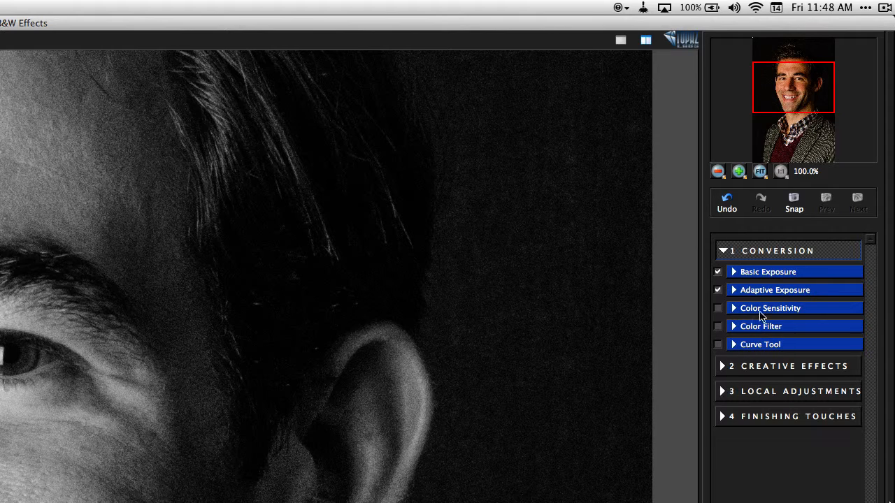
pyautogui.click(718, 272)
pyautogui.click(719, 272)
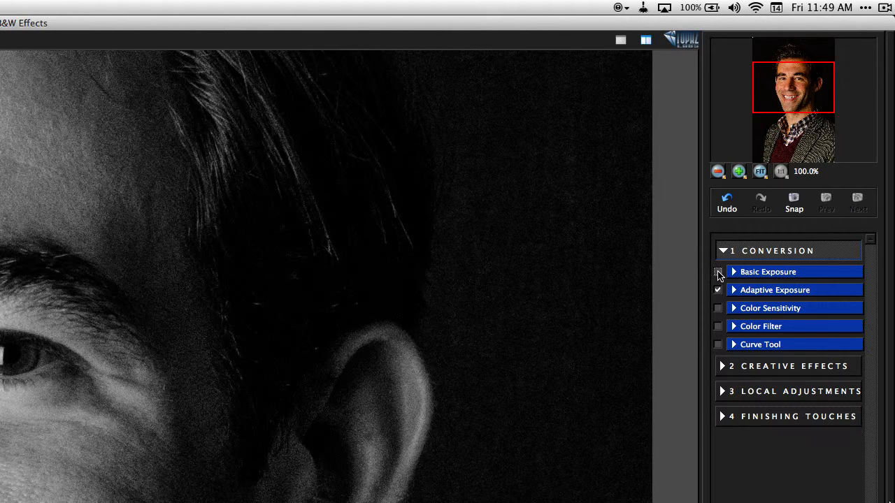
pyautogui.click(719, 273)
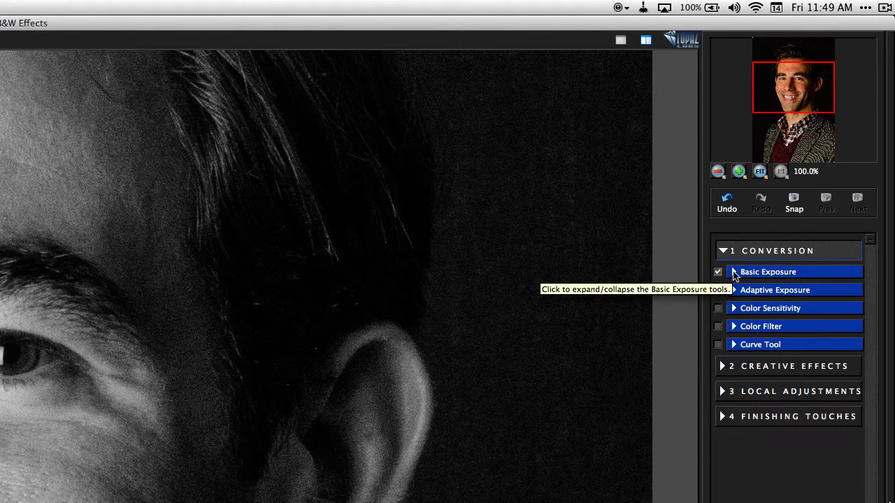
pyautogui.click(734, 274)
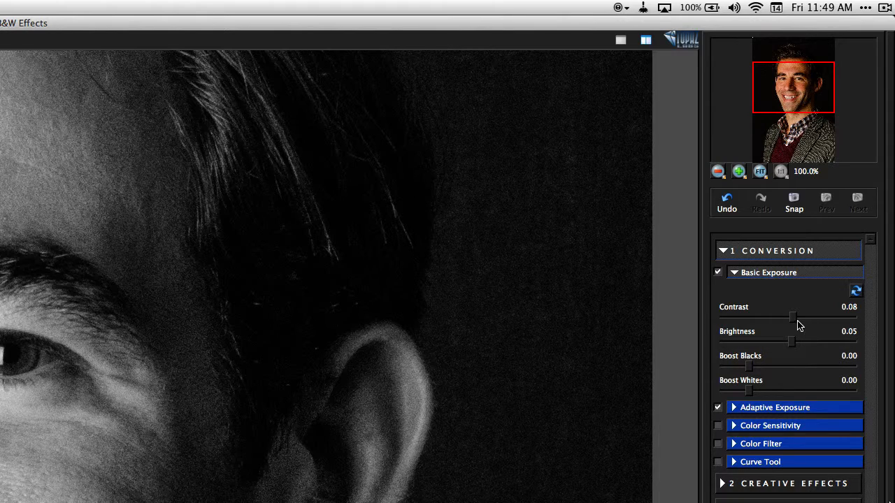
pyautogui.moveTo(793, 320); pyautogui.dragTo(806, 323)
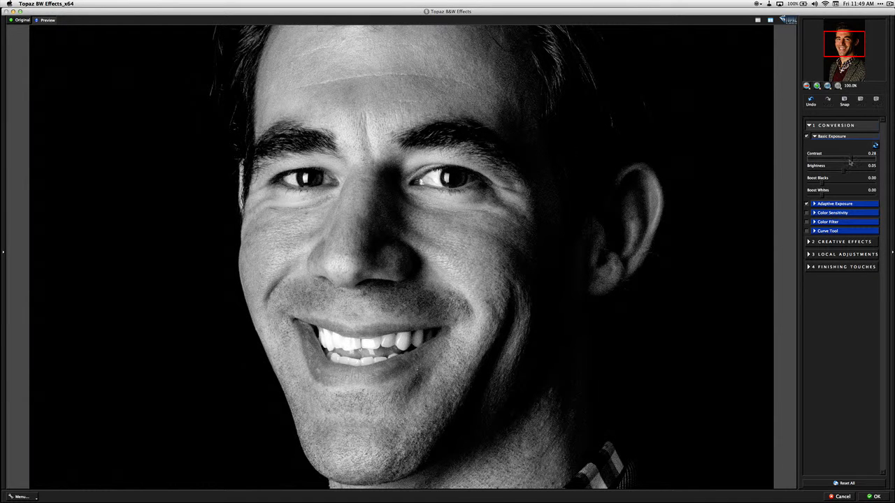
pyautogui.moveTo(850, 161); pyautogui.dragTo(847, 162)
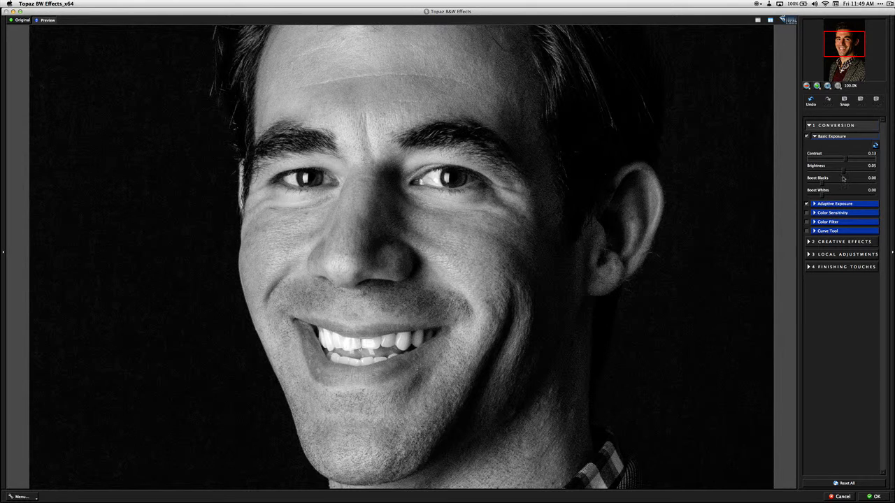
# Step: Set the Basic Exposure brightness to 0.10 and Boost Blacks to 0.12, checking the whole portrait and the face at 100%
pyautogui.click(844, 172)
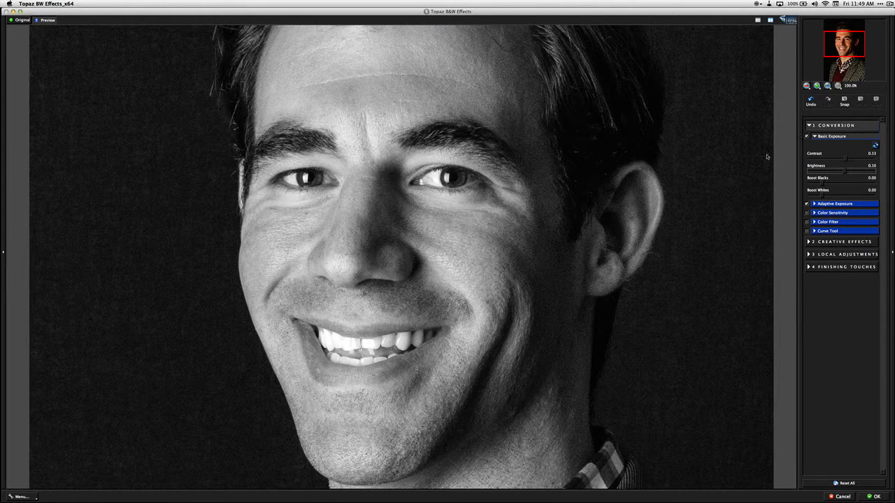
pyautogui.click(824, 184)
pyautogui.moveTo(825, 184); pyautogui.dragTo(826, 183)
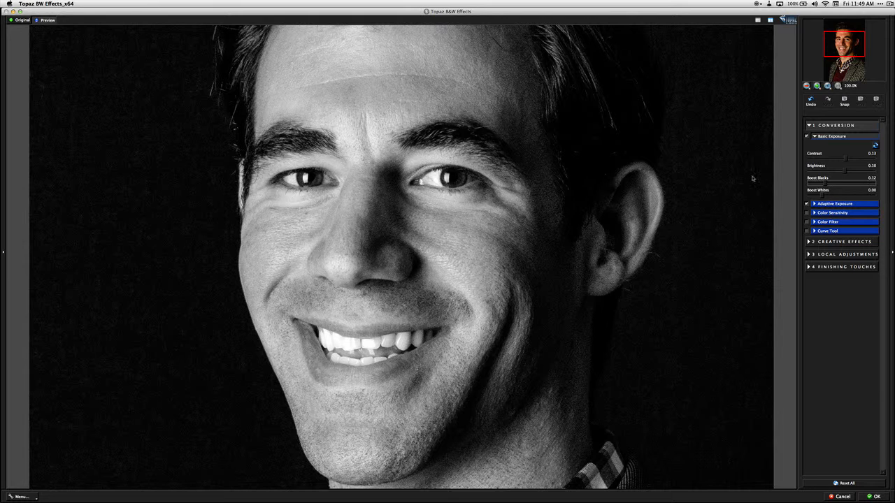
pyautogui.moveTo(845, 171); pyautogui.dragTo(846, 172)
pyautogui.click(828, 86)
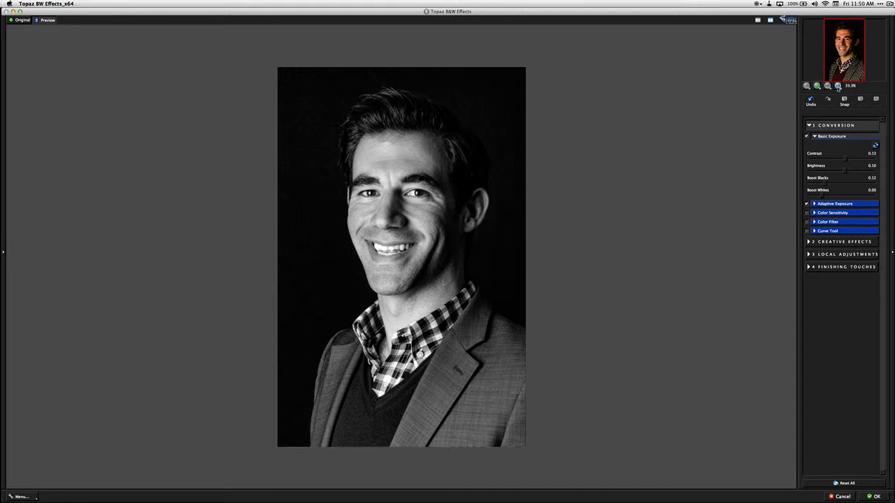
pyautogui.click(838, 85)
pyautogui.moveTo(469, 174); pyautogui.dragTo(396, 240)
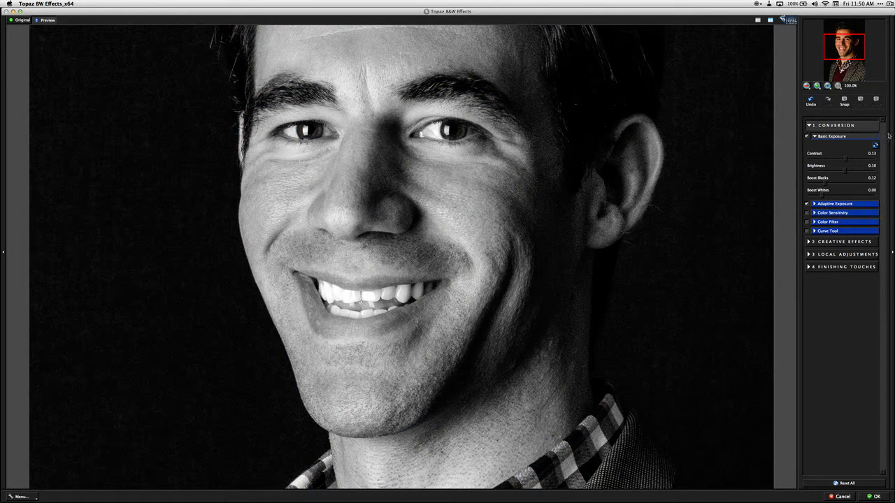
# Step: Set the local Dodge brush size to 192, try a stroke down the shadowed side of the face, and undo it
pyautogui.click(809, 126)
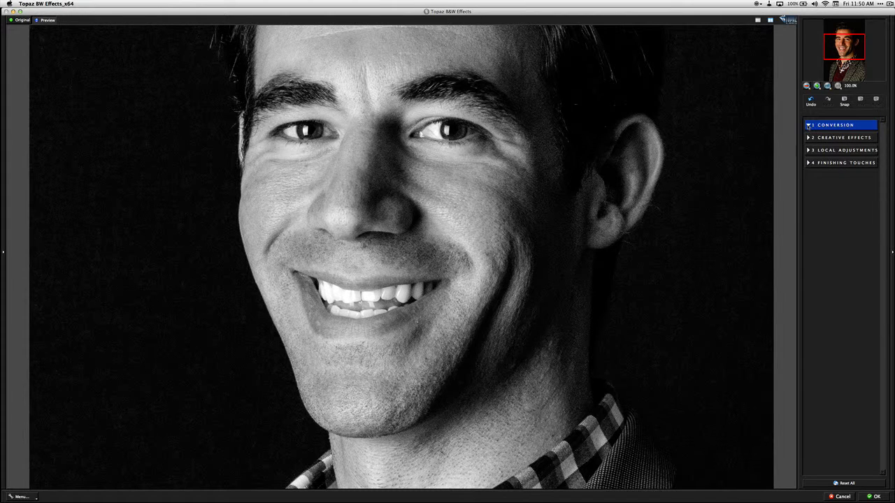
pyautogui.click(809, 151)
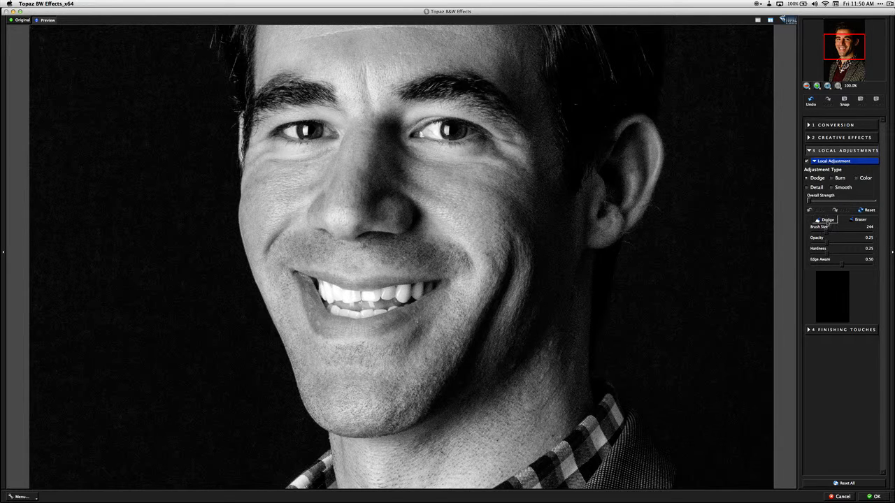
pyautogui.moveTo(828, 232); pyautogui.dragTo(823, 233)
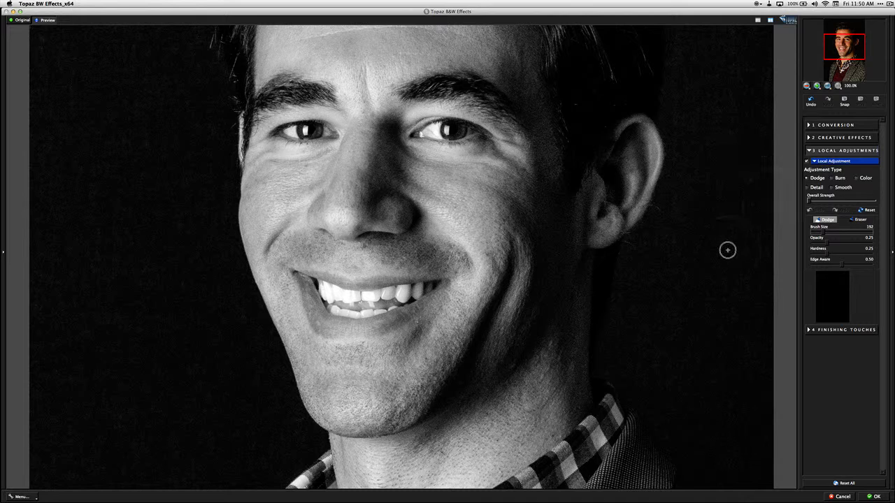
pyautogui.moveTo(524, 93)
pyautogui.mouseDown()
pyautogui.moveTo(533, 100)
pyautogui.moveTo(552, 177)
pyautogui.moveTo(539, 250)
pyautogui.moveTo(521, 324)
pyautogui.moveTo(496, 365)
pyautogui.moveTo(469, 386)
pyautogui.mouseUp()
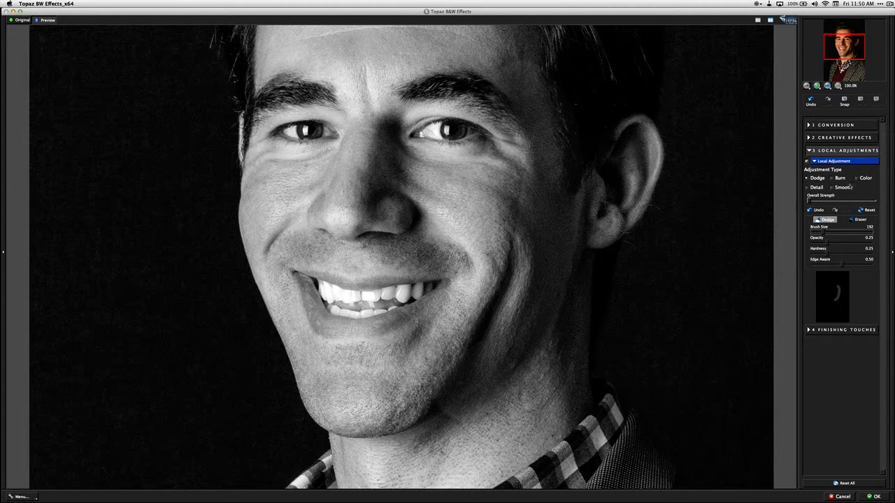
pyautogui.click(815, 211)
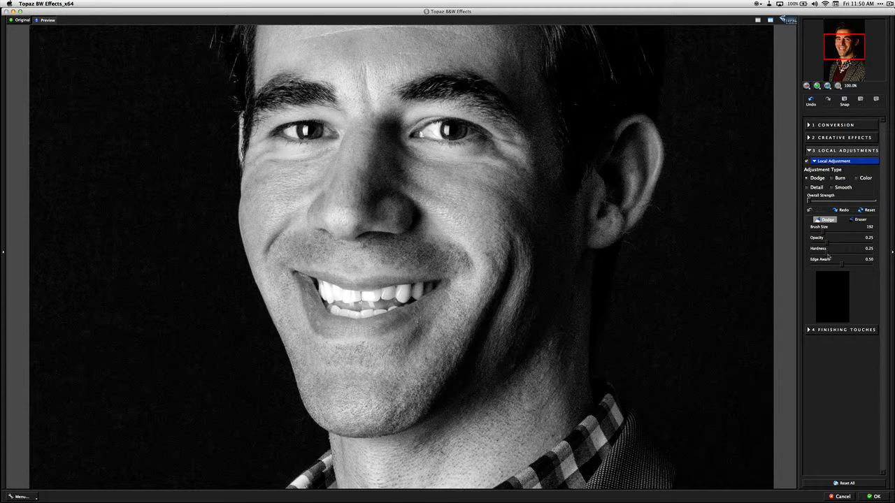
# Step: Dodge the shadowed side of the face from temple to jaw with brush opacity 0.17 and hardness 0.18
pyautogui.moveTo(829, 256); pyautogui.dragTo(824, 245)
pyautogui.moveTo(507, 73)
pyautogui.mouseDown()
pyautogui.moveTo(535, 114)
pyautogui.moveTo(545, 163)
pyautogui.moveTo(506, 360)
pyautogui.moveTo(546, 289)
pyautogui.moveTo(575, 199)
pyautogui.moveTo(522, 315)
pyautogui.moveTo(476, 378)
pyautogui.moveTo(490, 357)
pyautogui.mouseUp()
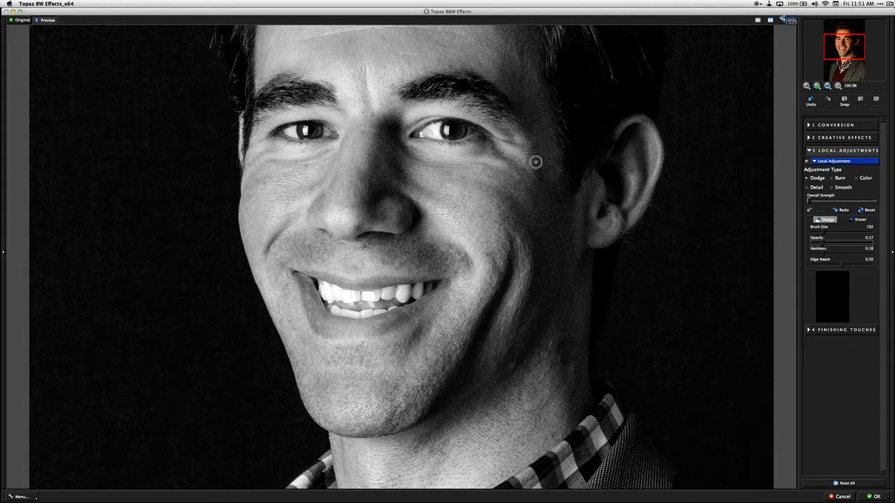
pyautogui.moveTo(595, 256); pyautogui.dragTo(581, 305)
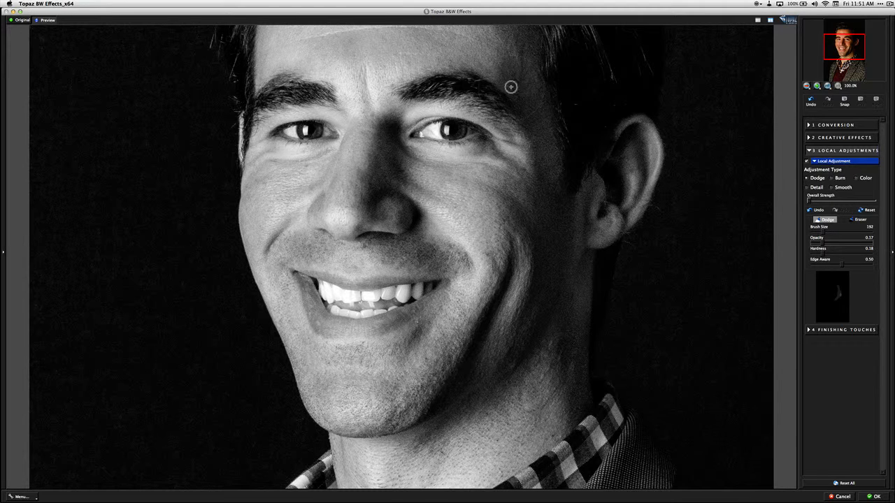
pyautogui.moveTo(511, 86)
pyautogui.mouseDown()
pyautogui.moveTo(542, 157)
pyautogui.moveTo(537, 312)
pyautogui.moveTo(502, 367)
pyautogui.mouseUp()
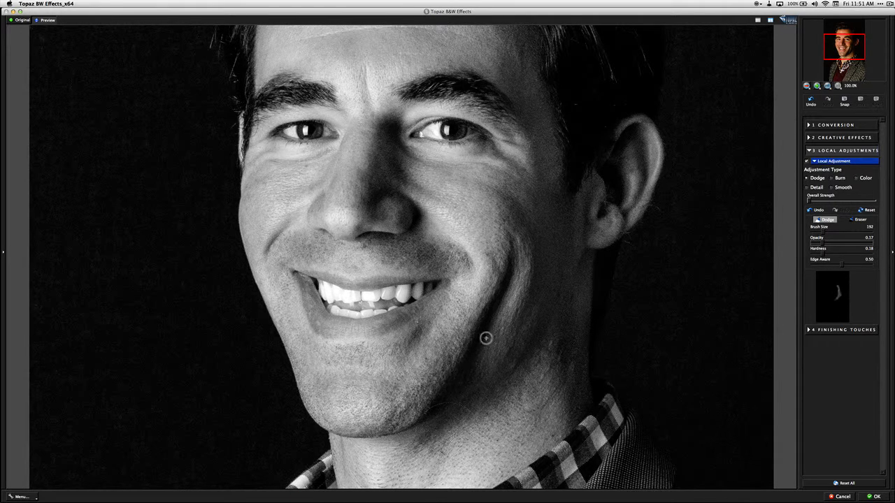
pyautogui.moveTo(488, 327); pyautogui.dragTo(439, 401)
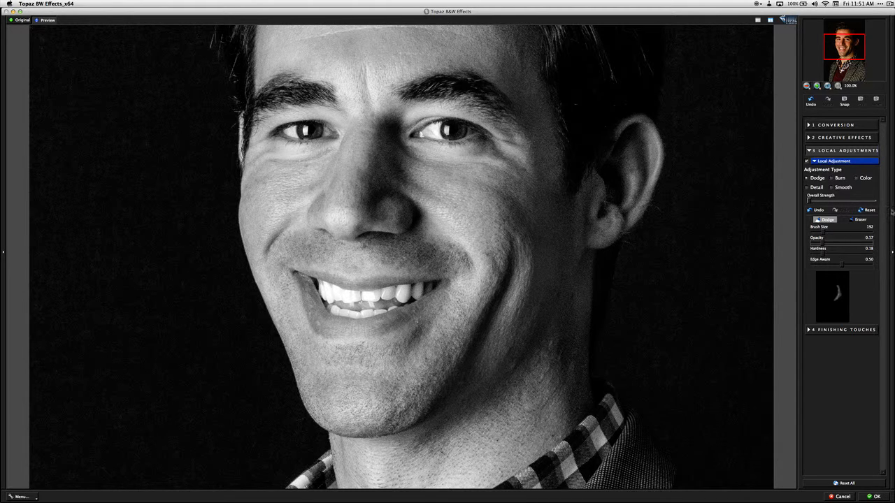
# Step: Enable the Vignette finishing touch on the portrait and set its strength to -0.04
pyautogui.click(809, 151)
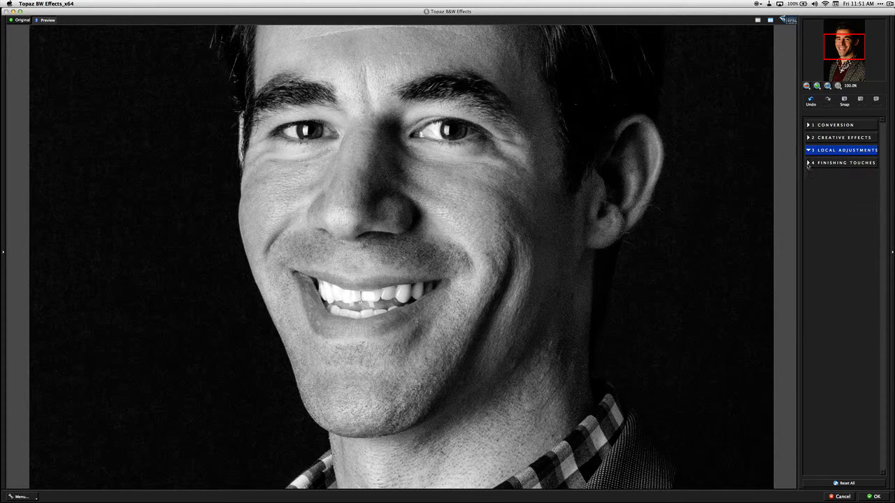
pyautogui.click(809, 163)
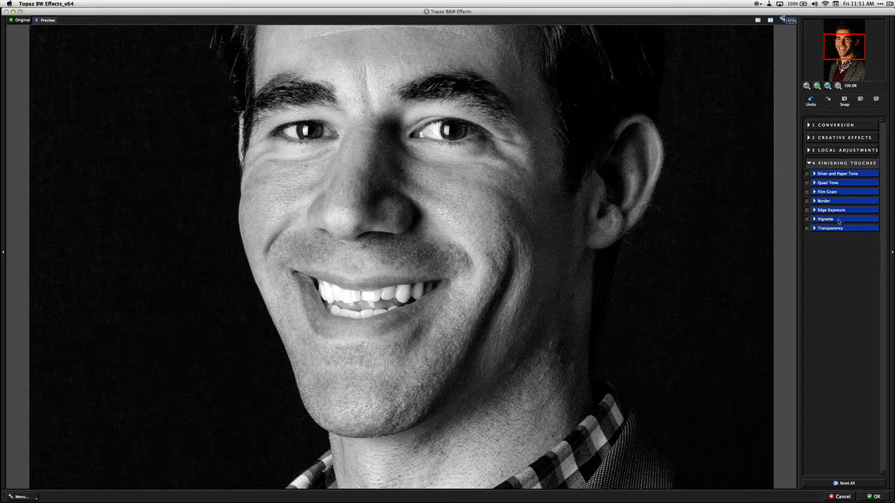
pyautogui.click(807, 219)
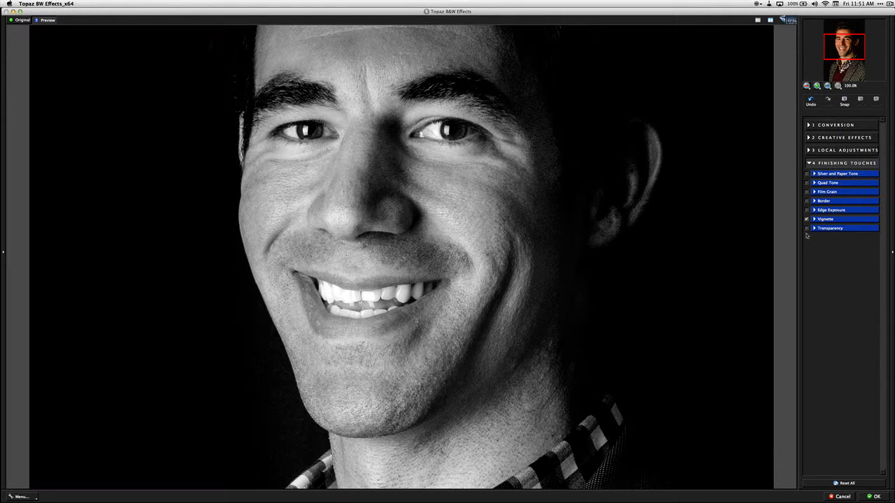
pyautogui.click(814, 220)
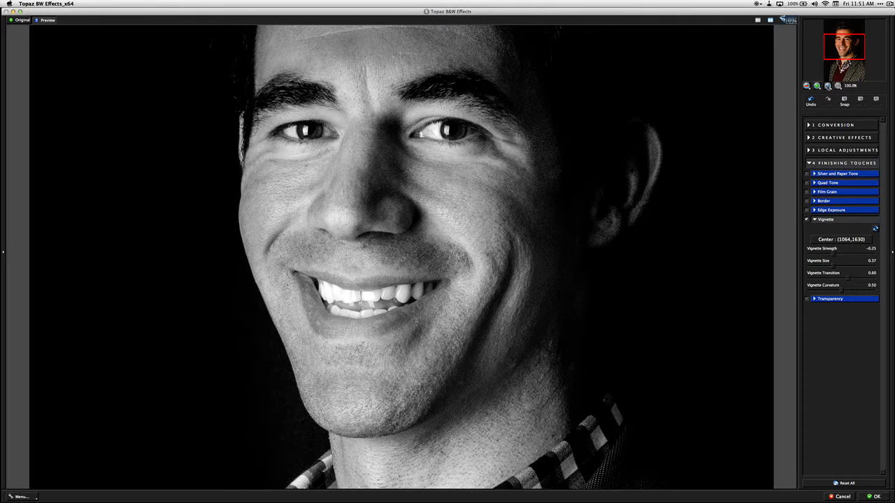
pyautogui.click(827, 86)
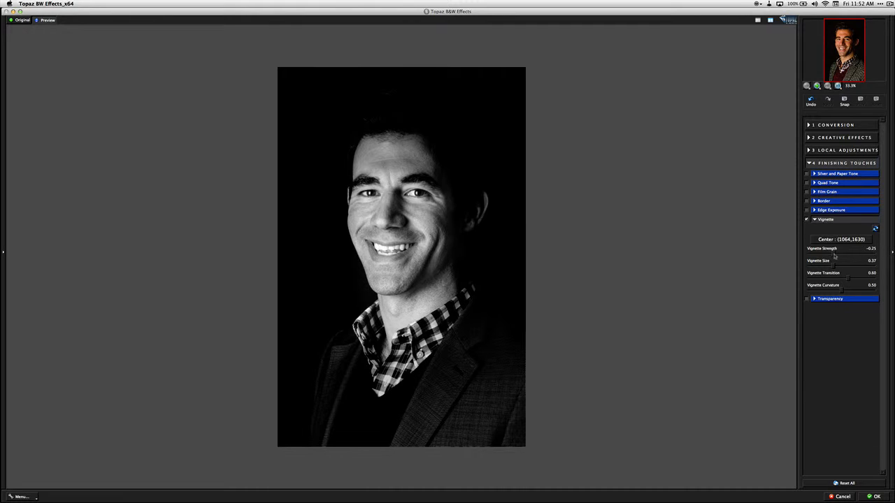
pyautogui.moveTo(834, 257); pyautogui.dragTo(842, 256)
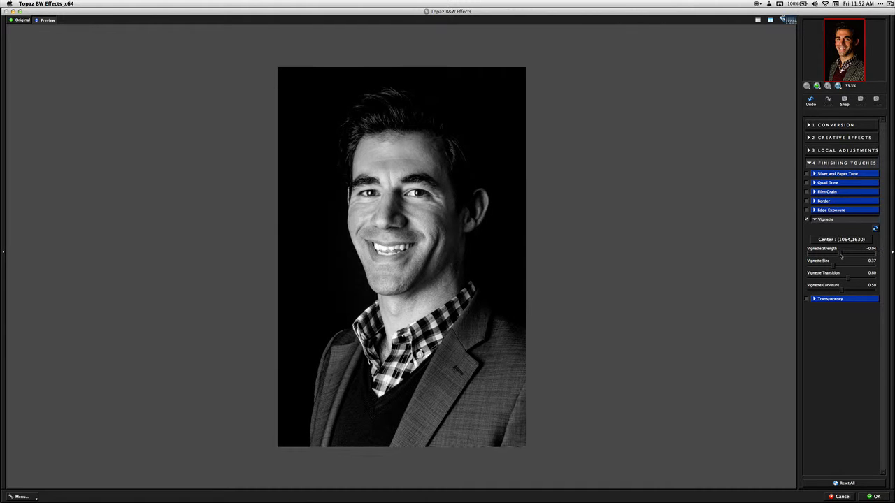
pyautogui.moveTo(841, 256); pyautogui.dragTo(842, 256)
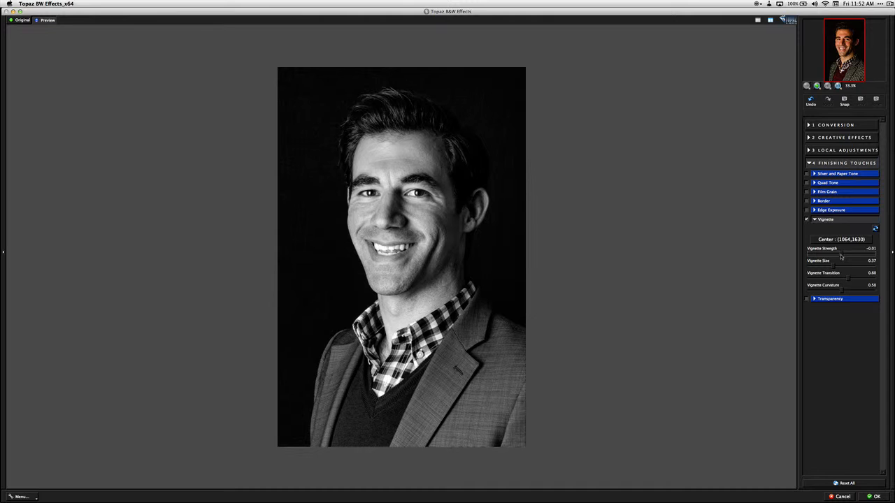
pyautogui.moveTo(842, 257); pyautogui.dragTo(843, 258)
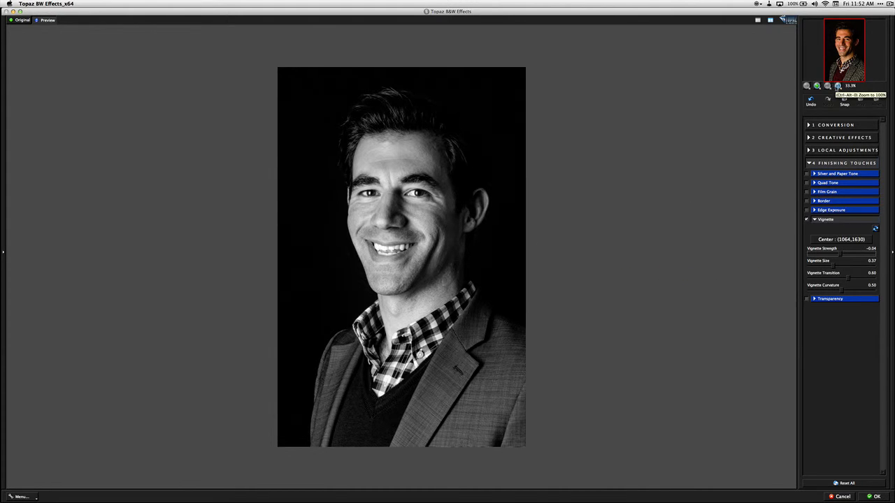
# Step: Examine the vignetted portrait at 100%, comparing hair, face and collar detail with the color original
pyautogui.click(836, 87)
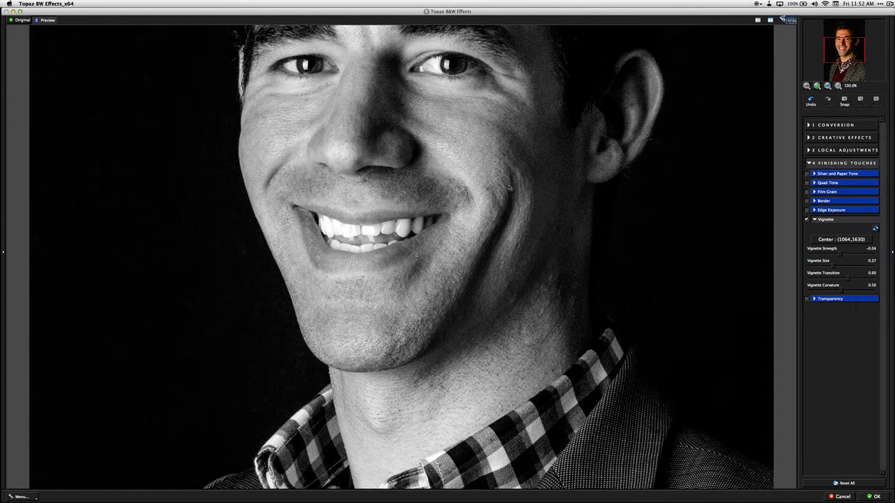
pyautogui.click(524, 166)
pyautogui.moveTo(524, 167); pyautogui.dragTo(327, 479)
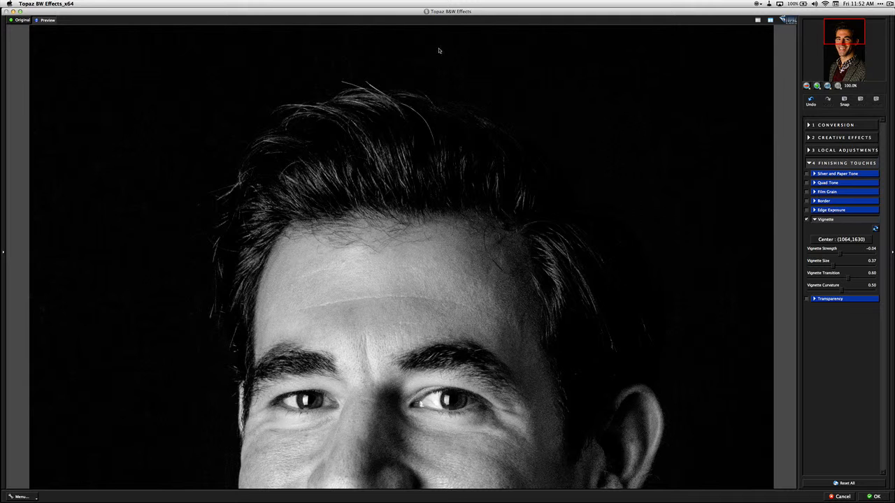
pyautogui.click(606, 175)
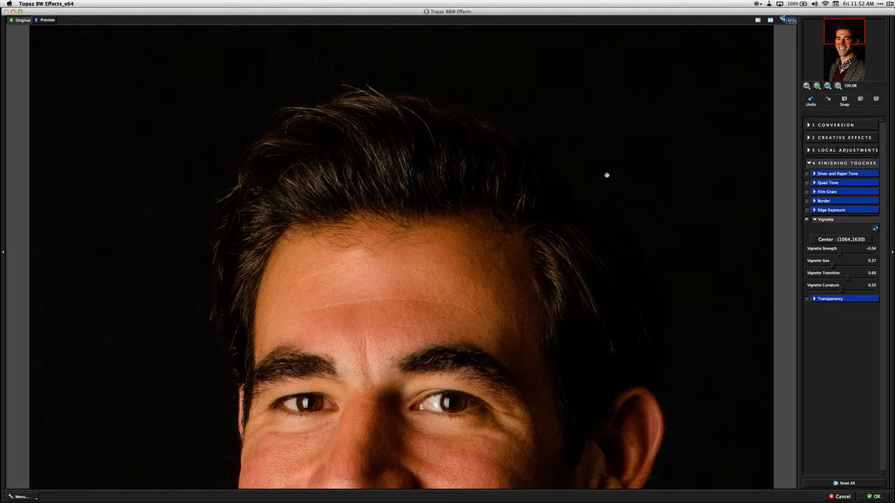
pyautogui.click(407, 441)
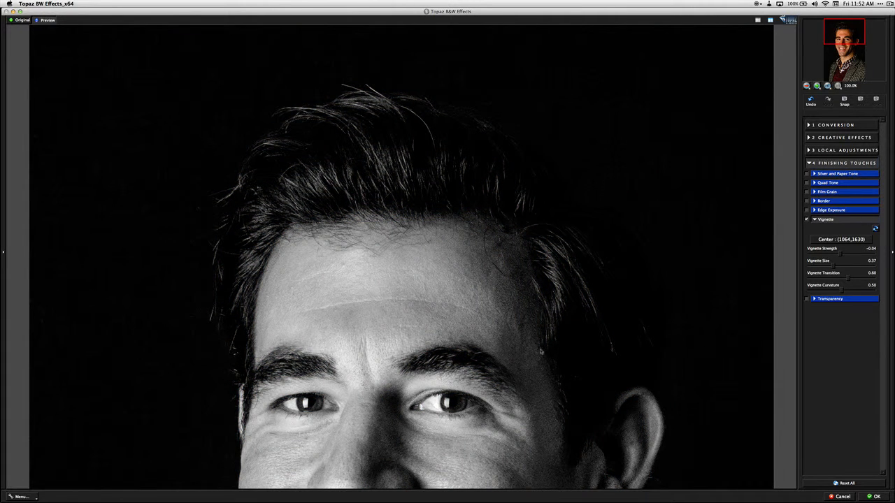
pyautogui.moveTo(541, 352); pyautogui.dragTo(510, 31)
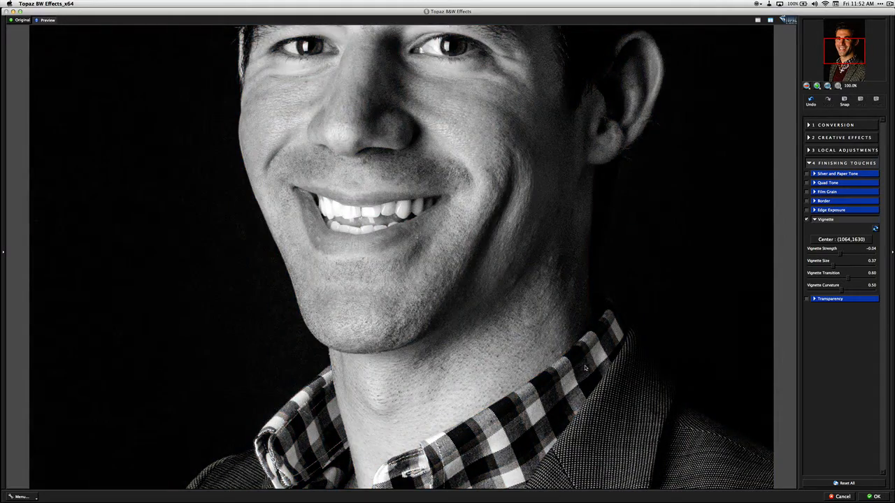
pyautogui.click(601, 139)
pyautogui.moveTo(456, 111); pyautogui.dragTo(457, 333)
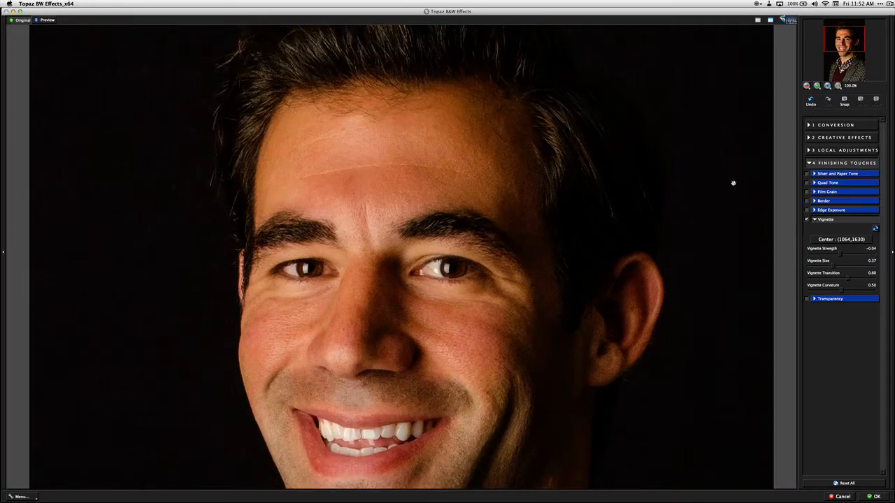
# Step: Compare the whole portrait with and without the vignette by switching the effect off and on repeatedly
pyautogui.click(827, 85)
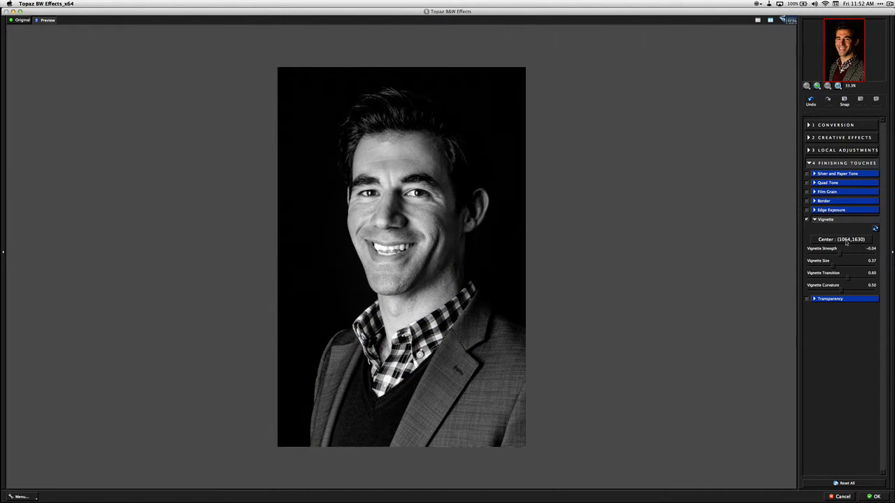
pyautogui.click(807, 219)
pyautogui.click(807, 220)
pyautogui.click(807, 219)
pyautogui.click(807, 220)
pyautogui.click(807, 220)
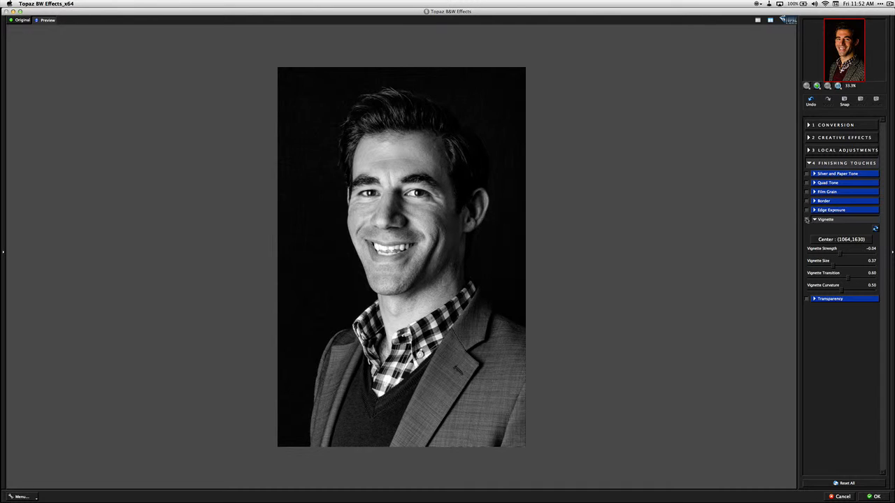
# Step: Turn the vignette back on, collapse its settings, and apply the black-and-white conversion to the portrait
pyautogui.click(807, 219)
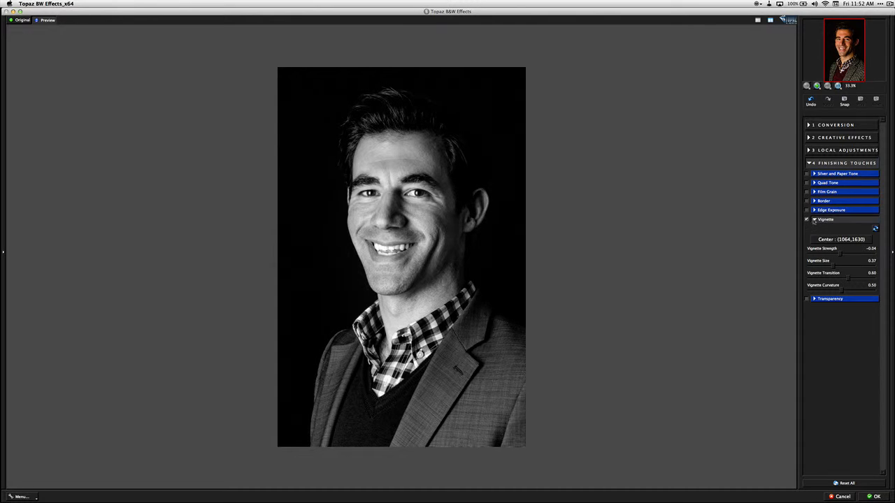
pyautogui.click(813, 219)
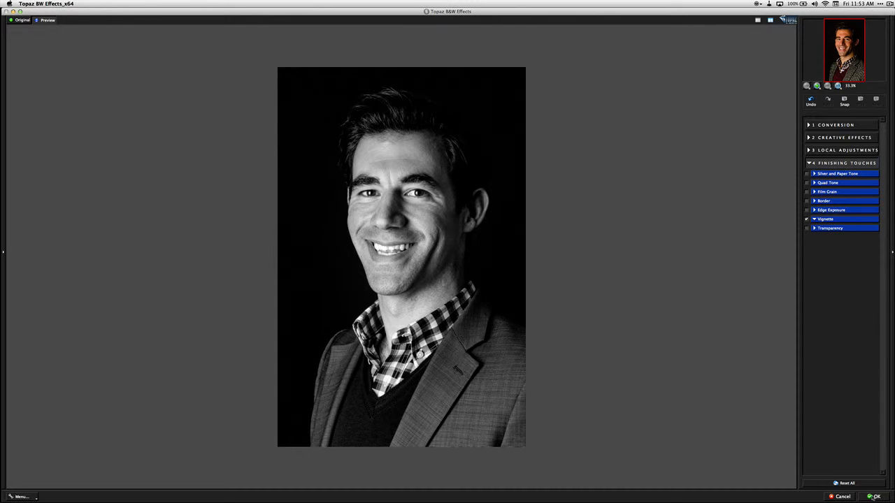
pyautogui.click(876, 498)
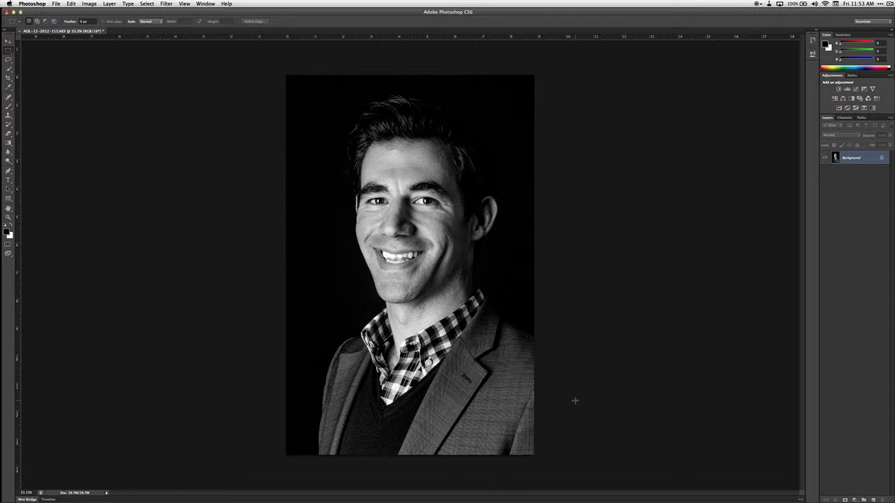
# Step: Save the converted portrait in Photoshop and return to the photo grid in Lightroom's Library
pyautogui.press('super+s')
pyautogui.press('super+Tab')
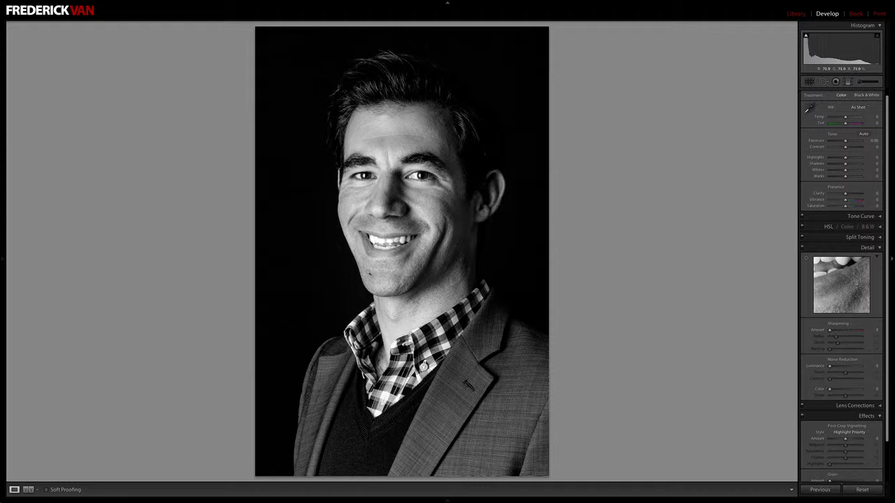
pyautogui.press('g')
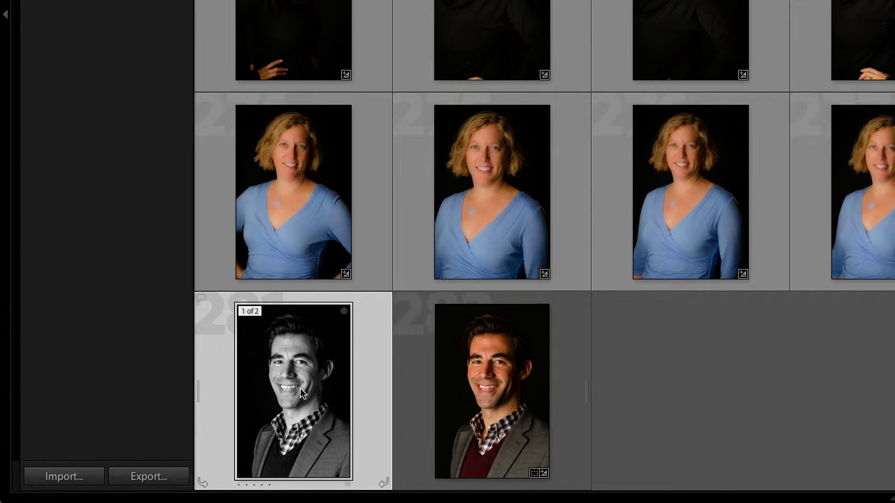
# Step: Collapse the stack holding the black-and-white and color portraits, and view the black-and-white version enlarged on its own
pyautogui.click(587, 393)
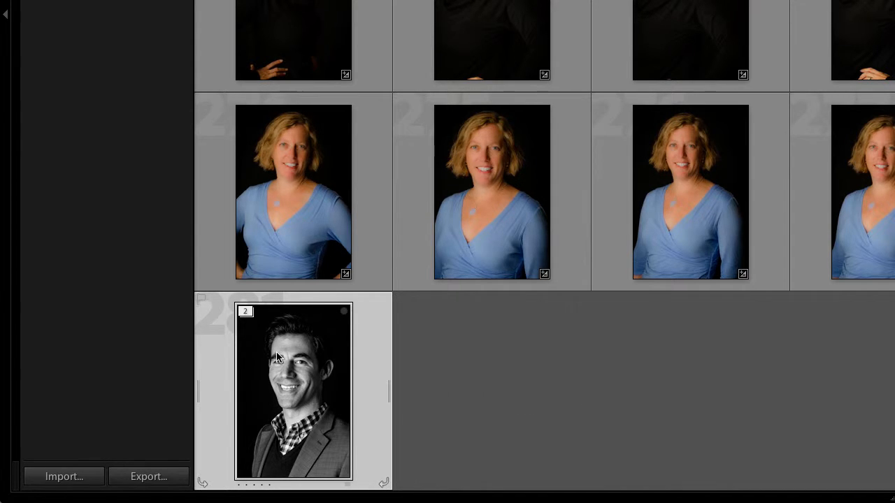
pyautogui.click(389, 396)
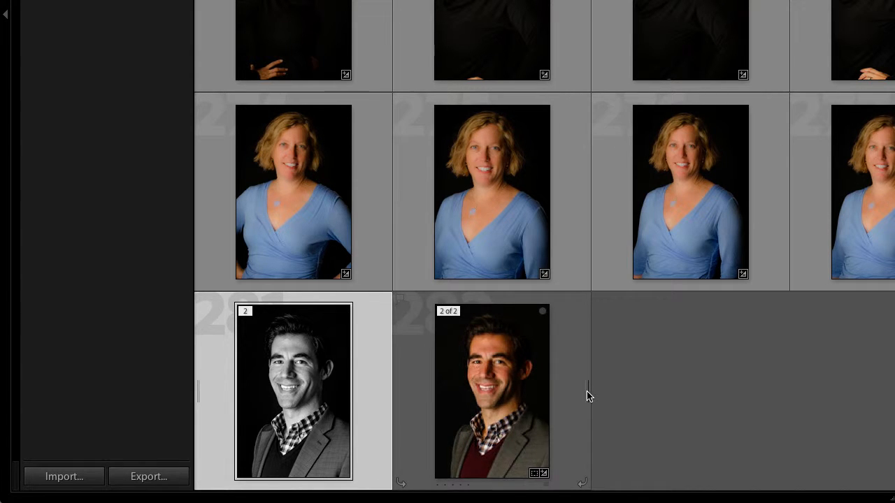
pyautogui.click(587, 394)
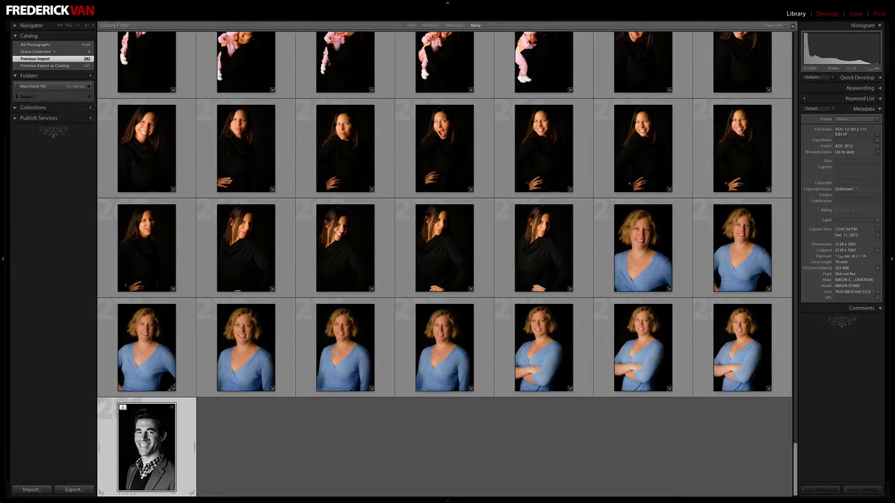
pyautogui.doubleClick(306, 378)
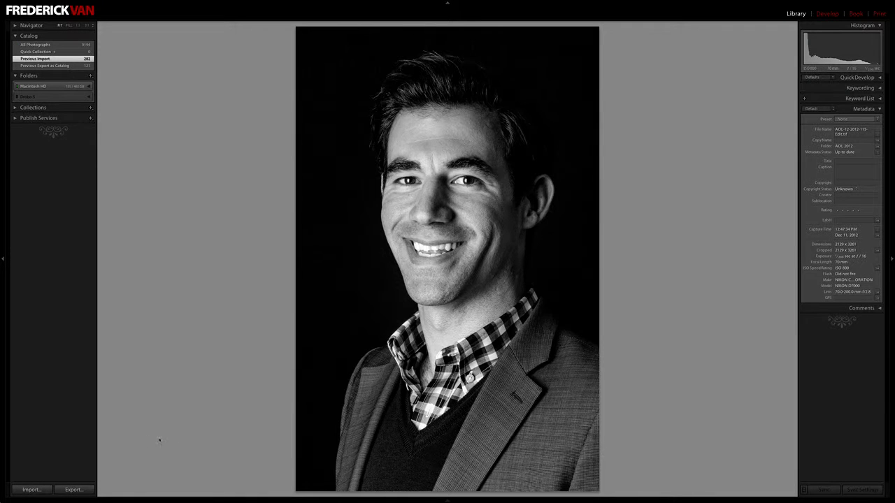